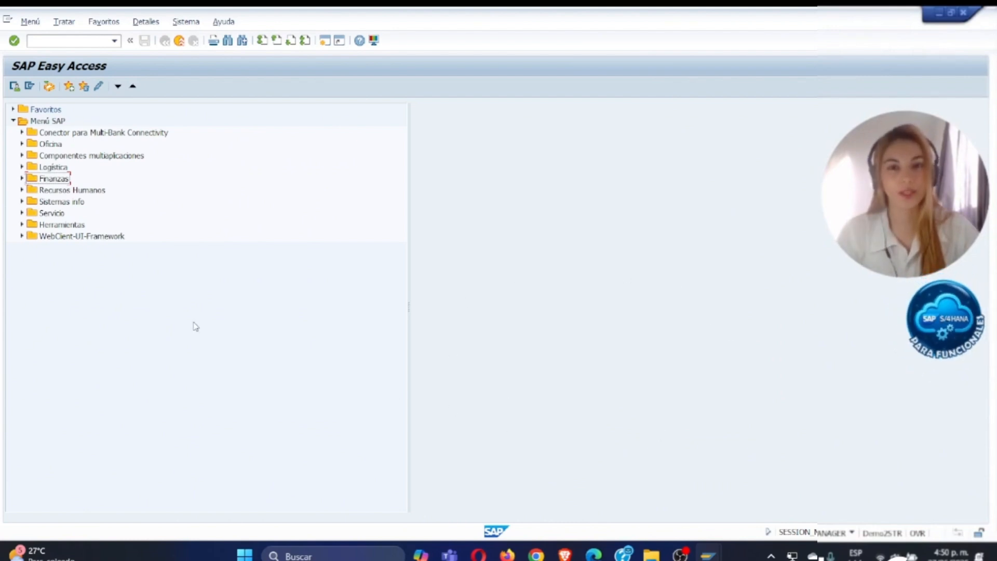
{"action": "left_click", "coordinate": [82, 42]}
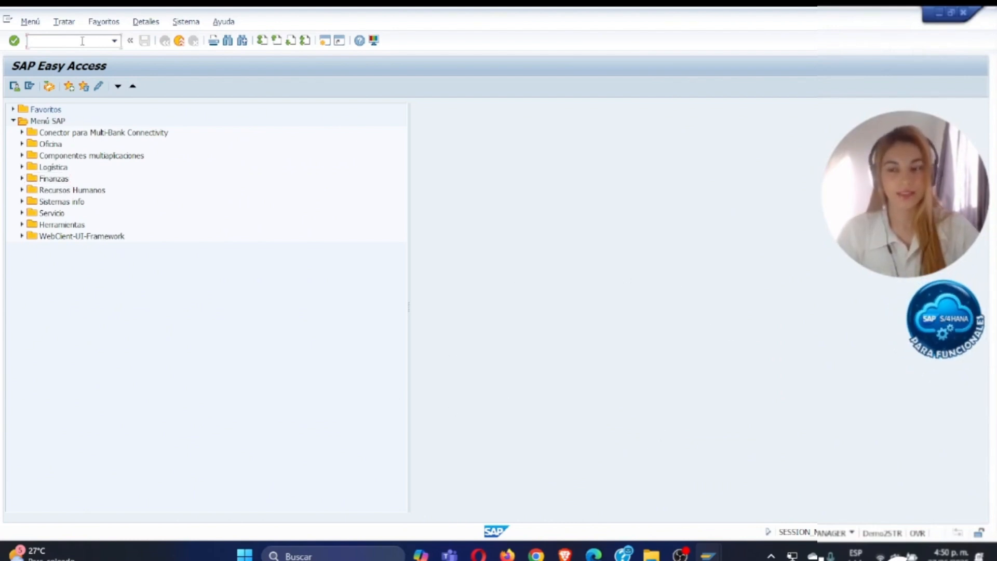
{"action": "type", "text": "FS00"}
{"action": "key", "text": "Return"}
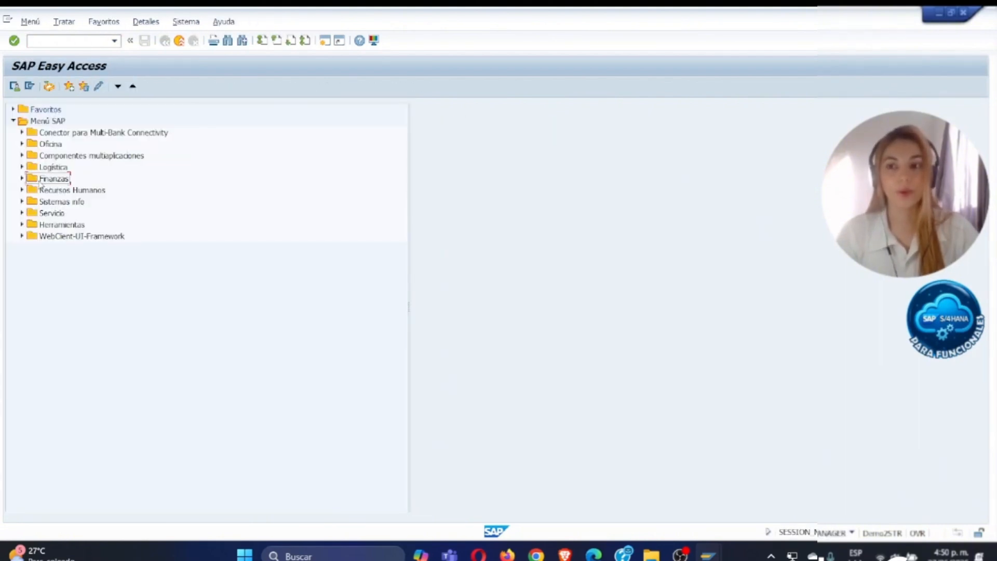
Step: Expand the SAP menu through Finanzas, Gestión financiera, Libro mayor, Datos maestros and Cuentas de mayor to Tratamiento individual
{"action": "left_click", "coordinate": [22, 179]}
{"action": "left_click", "coordinate": [32, 190]}
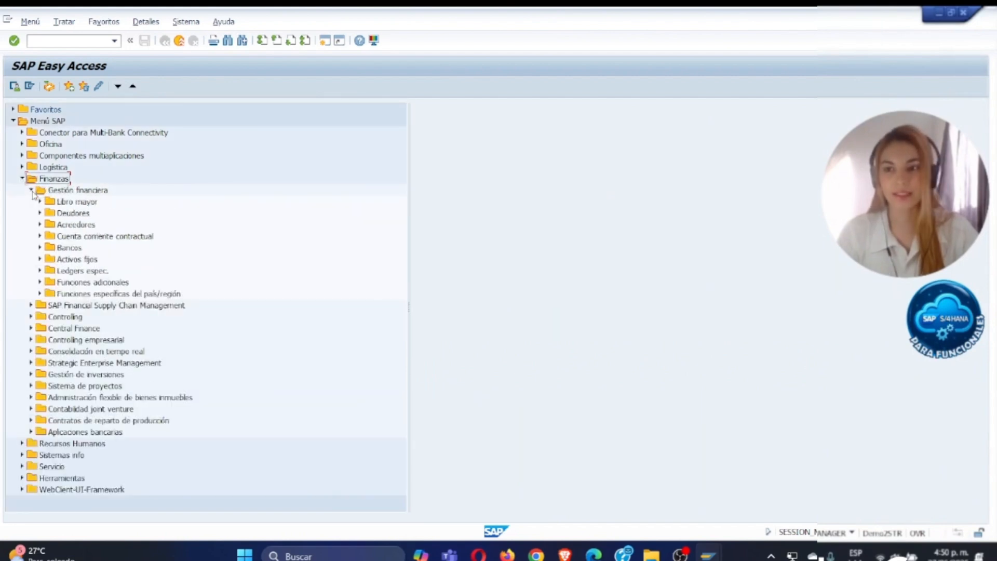
{"action": "left_click", "coordinate": [39, 201]}
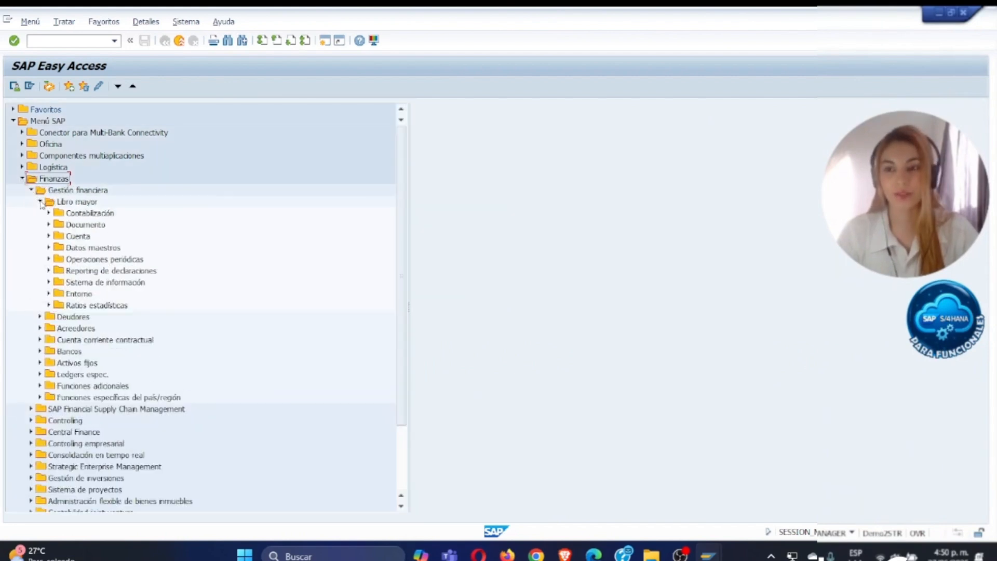
{"action": "left_click", "coordinate": [49, 248]}
{"action": "left_click", "coordinate": [57, 259]}
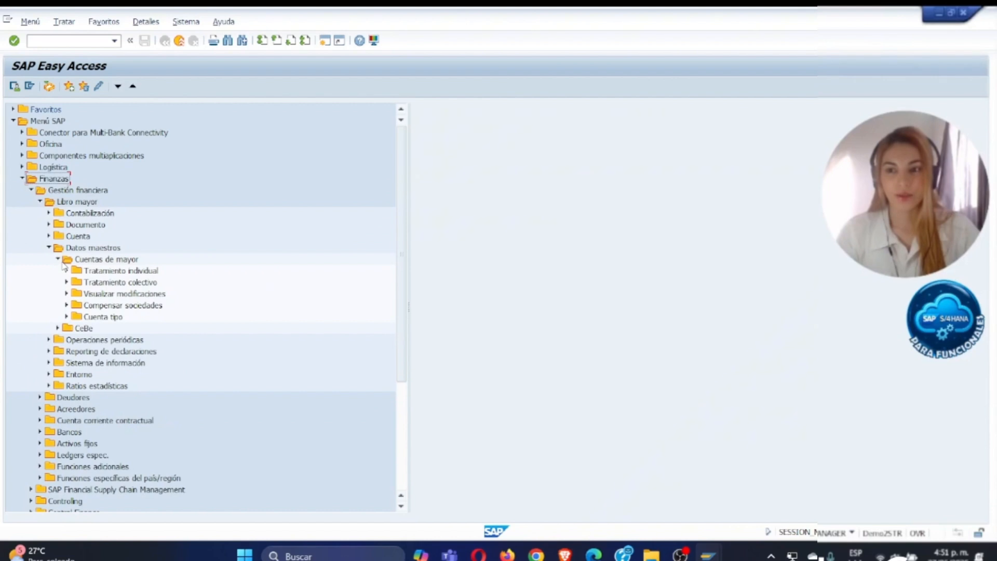
{"action": "left_click", "coordinate": [66, 271]}
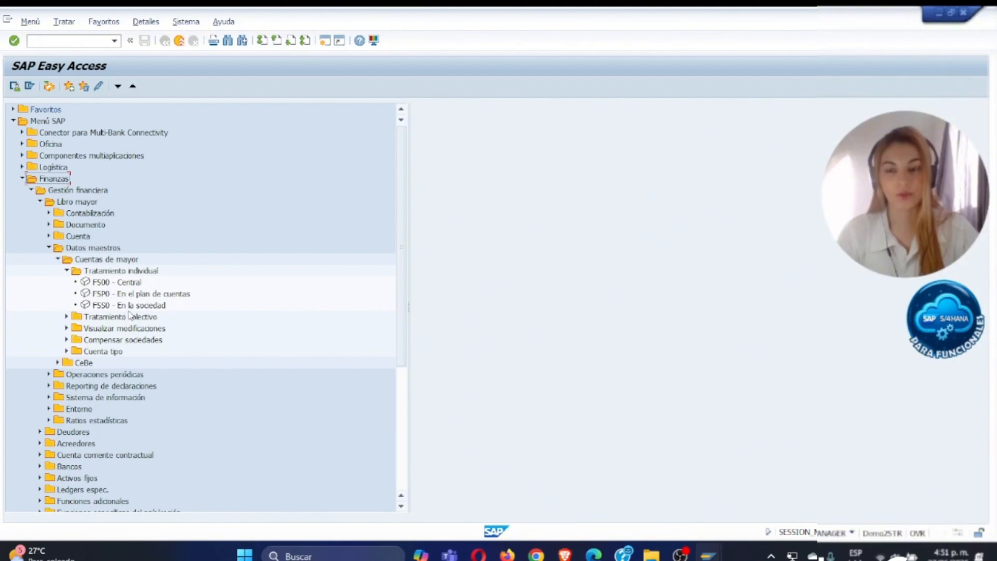
Step: Review the individual processing transactions FS00 Central, FSP0 En el plan de cuentas and FSS0 En la sociedad
{"action": "left_click", "coordinate": [123, 283]}
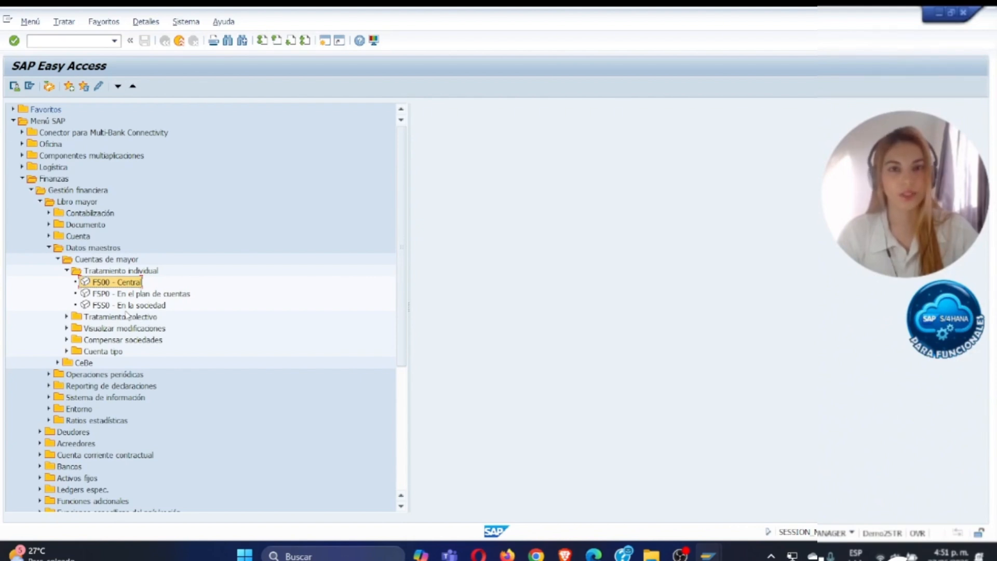
{"action": "left_click", "coordinate": [104, 295]}
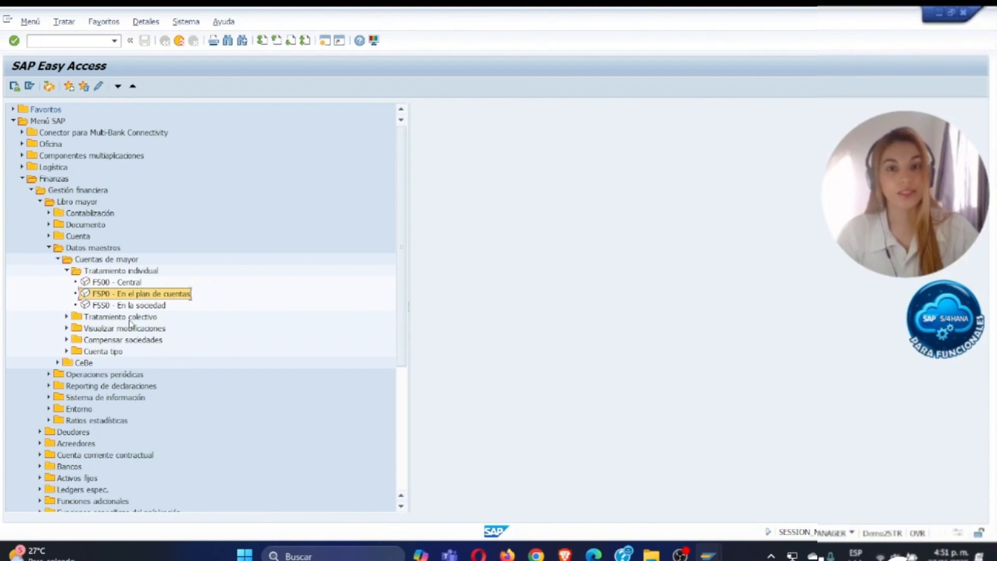
{"action": "left_click", "coordinate": [100, 306]}
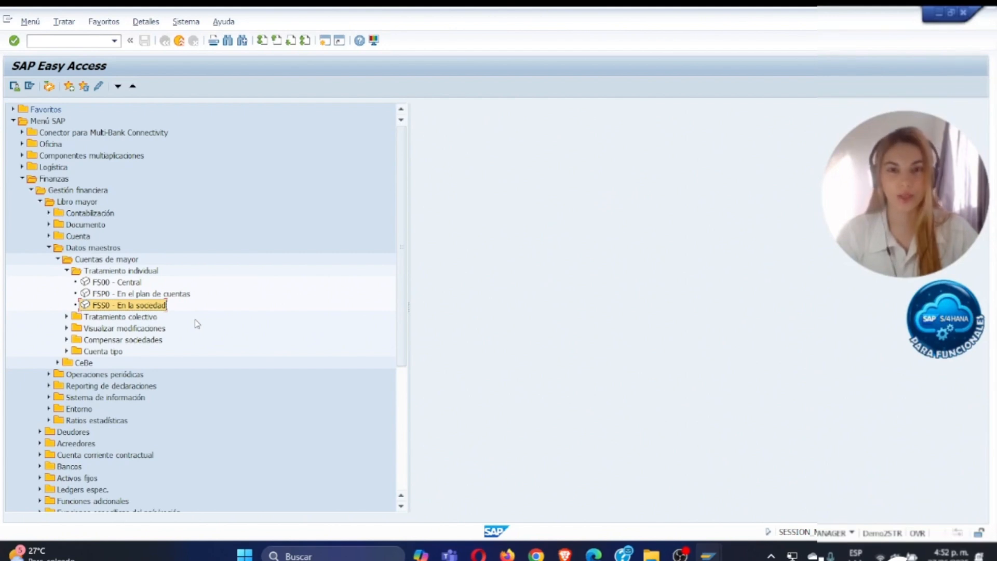
Step: Display the prefilled G/L account for chart of accounts CAES in FSP0, check its creation information, and return to the SAP menu
{"action": "double_click", "coordinate": [130, 294]}
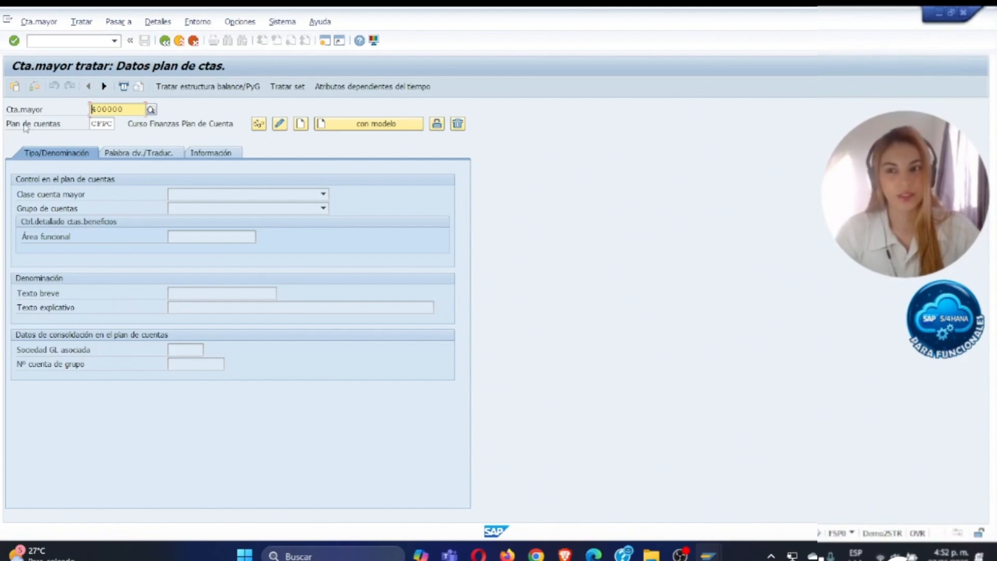
{"action": "left_click_drag", "start_coordinate": [113, 123], "coordinate": [81, 123]}
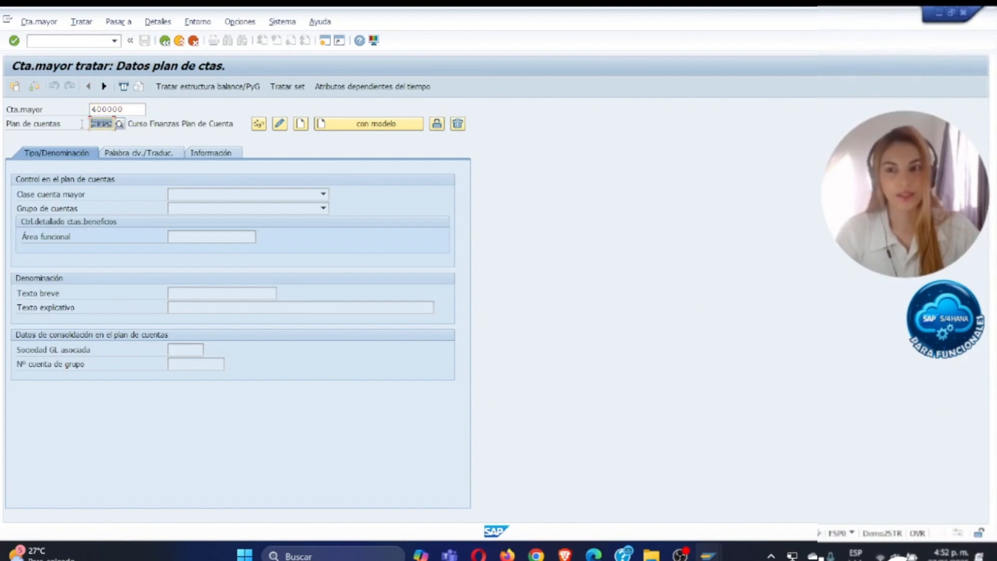
{"action": "type", "text": "CAES"}
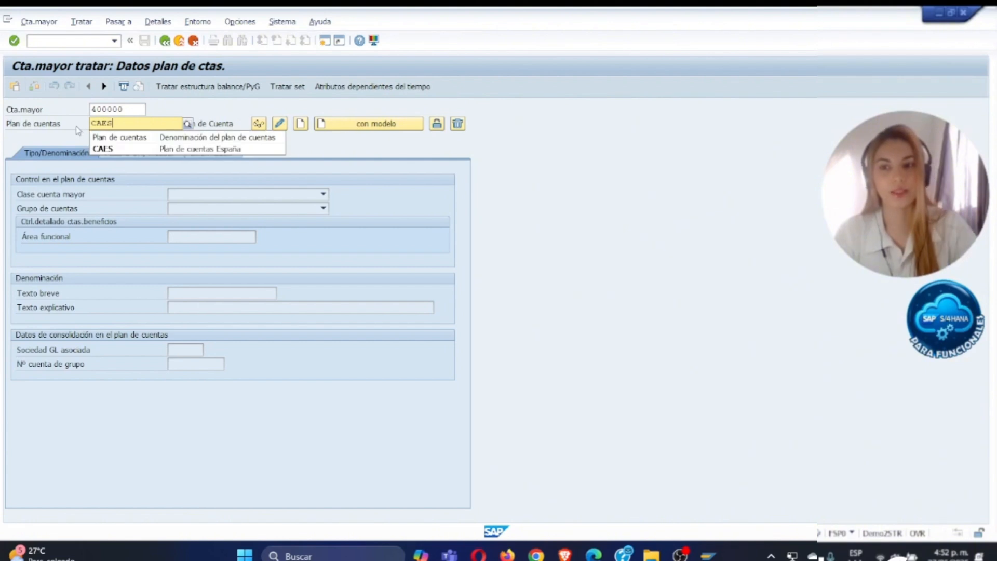
{"action": "left_click", "coordinate": [123, 110]}
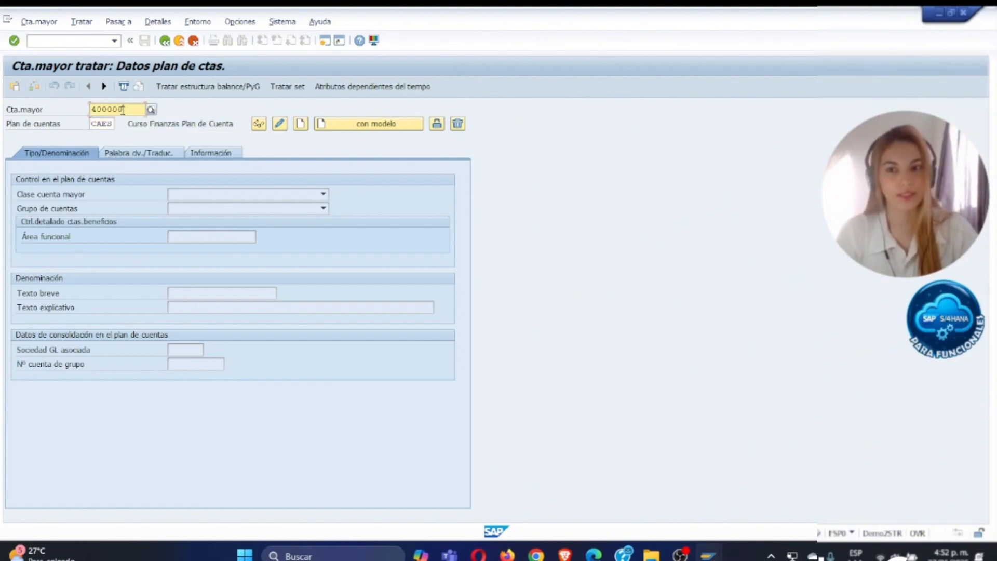
{"action": "key", "text": "Return"}
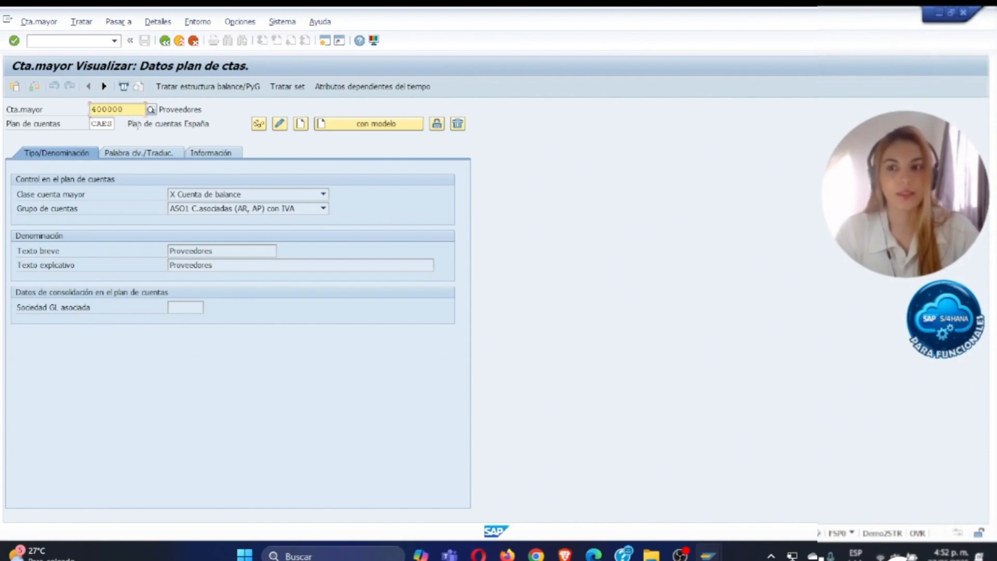
{"action": "left_click", "coordinate": [212, 154]}
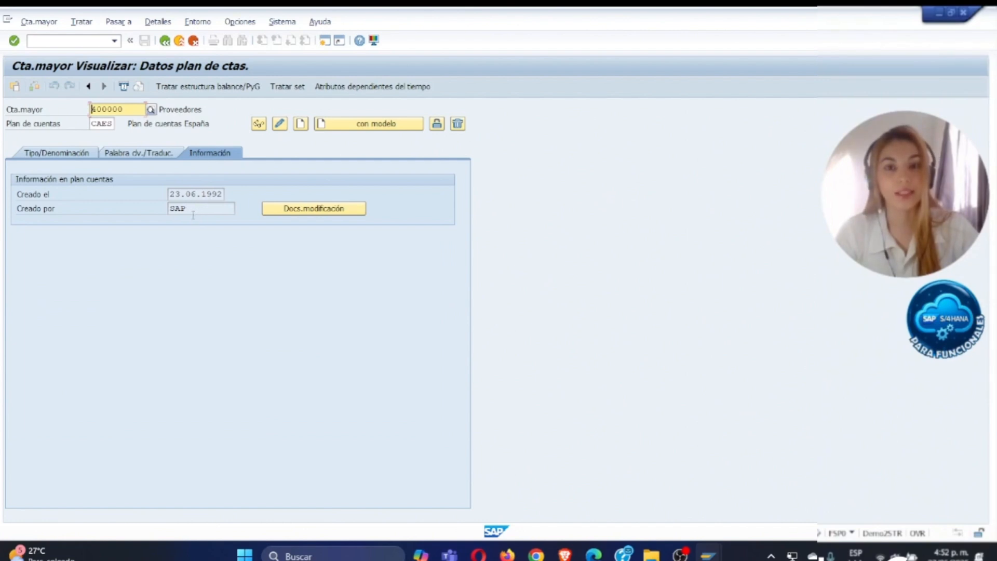
{"action": "left_click", "coordinate": [165, 42]}
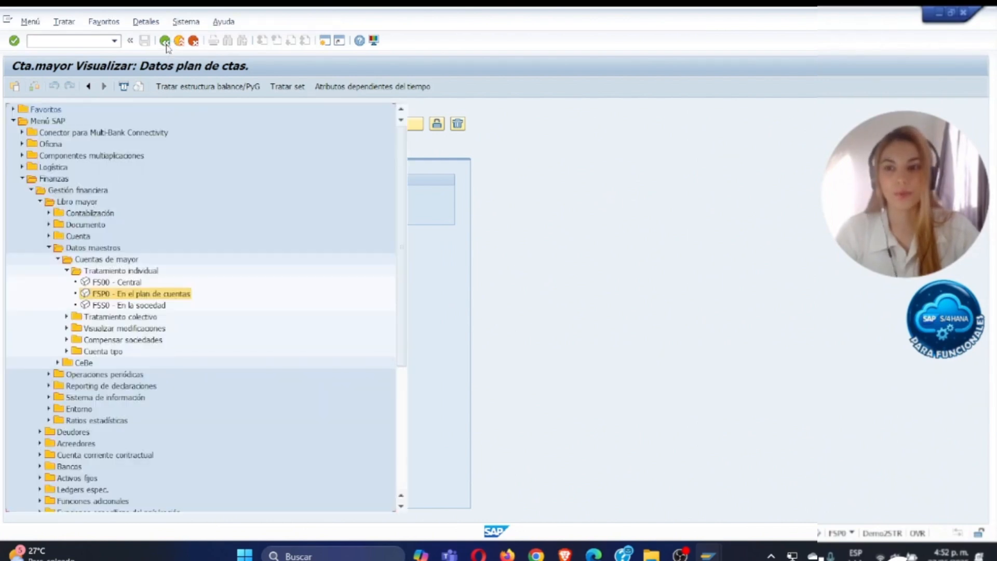
Step: Examine the company code data fields in transaction FSS0, including Entrada/Banco/Inter., and return to the SAP menu
{"action": "double_click", "coordinate": [130, 307]}
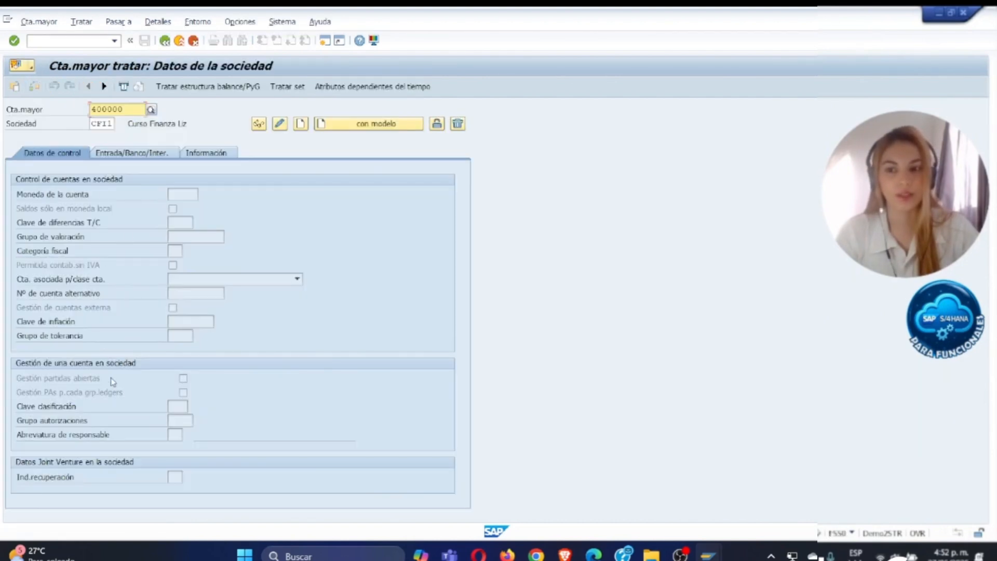
{"action": "left_click", "coordinate": [135, 152]}
{"action": "left_click", "coordinate": [166, 42]}
Step: Open the central G/L account transaction FS00 and look over its Datos de control fields
{"action": "left_click", "coordinate": [119, 295]}
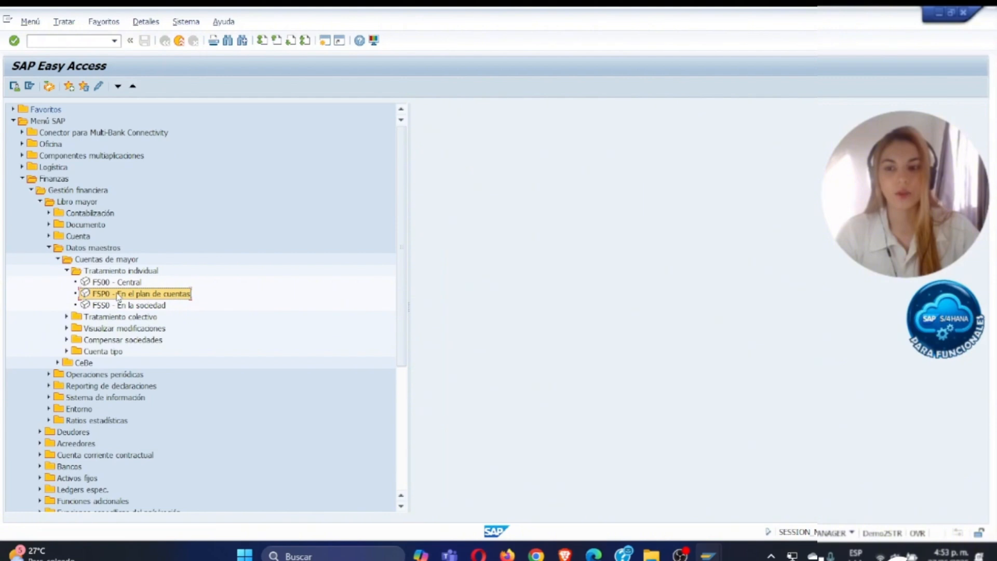
{"action": "left_click", "coordinate": [123, 287]}
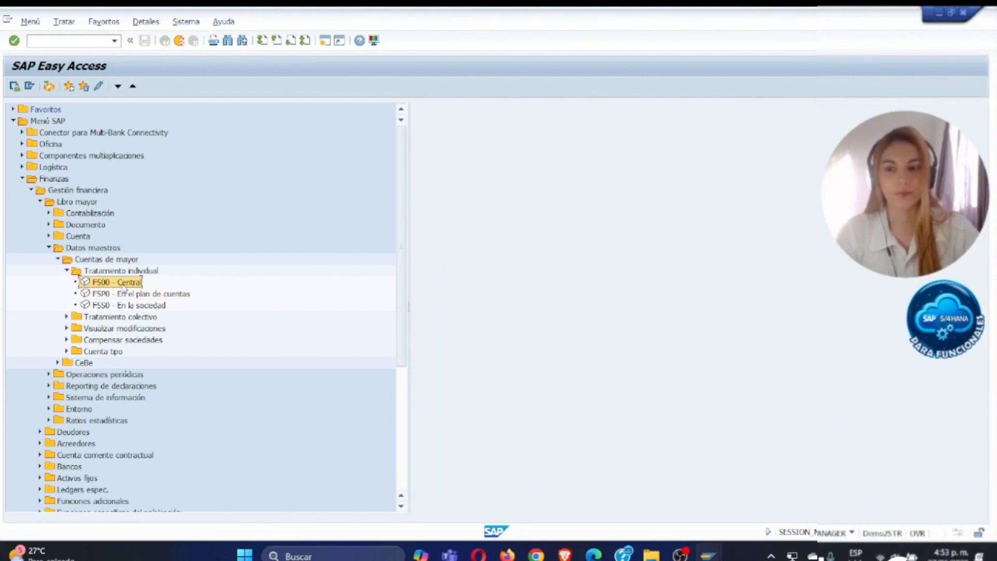
{"action": "left_click", "coordinate": [123, 307]}
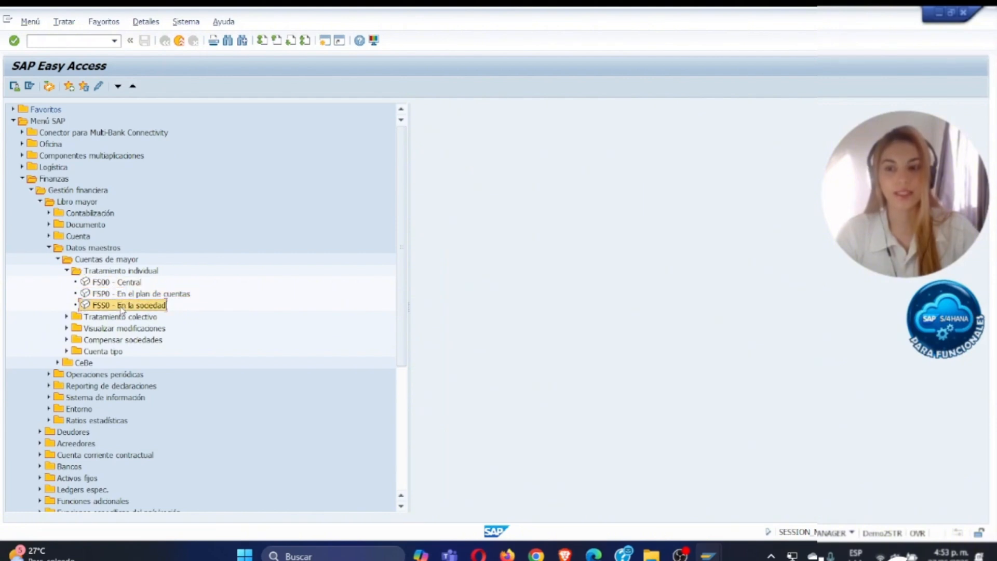
{"action": "double_click", "coordinate": [118, 281]}
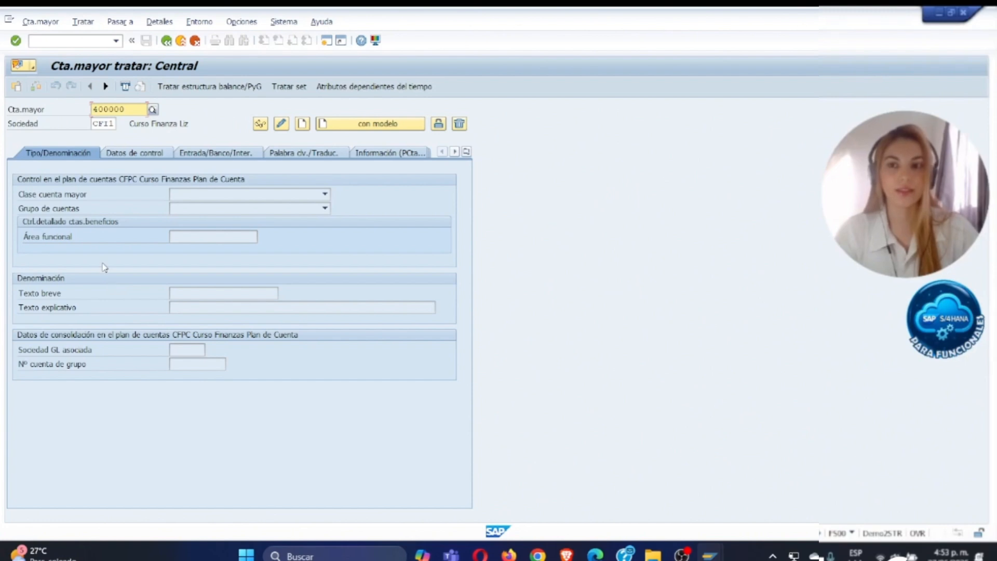
{"action": "left_click", "coordinate": [133, 153]}
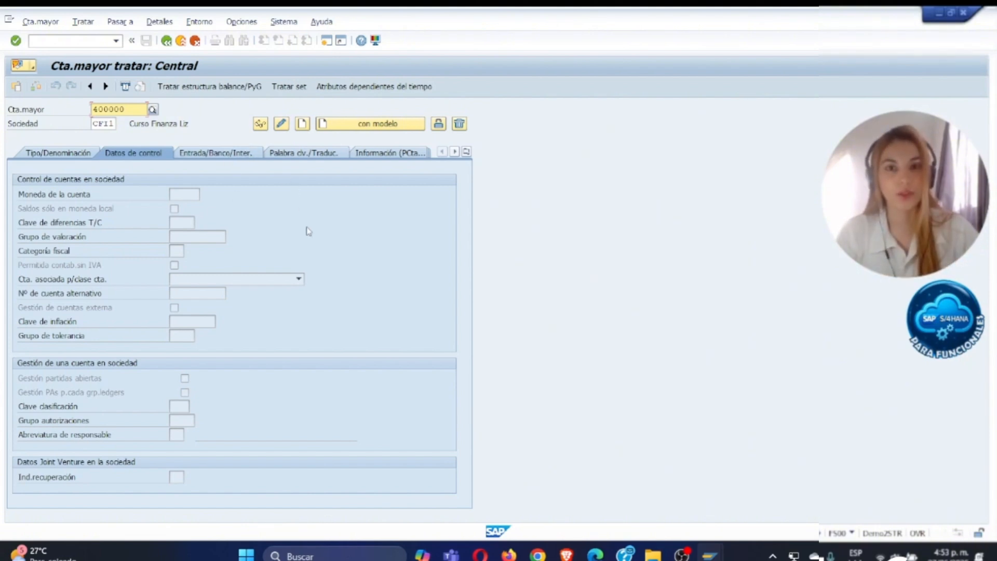
{"action": "key", "text": "Return"}
{"action": "left_click", "coordinate": [357, 386]}
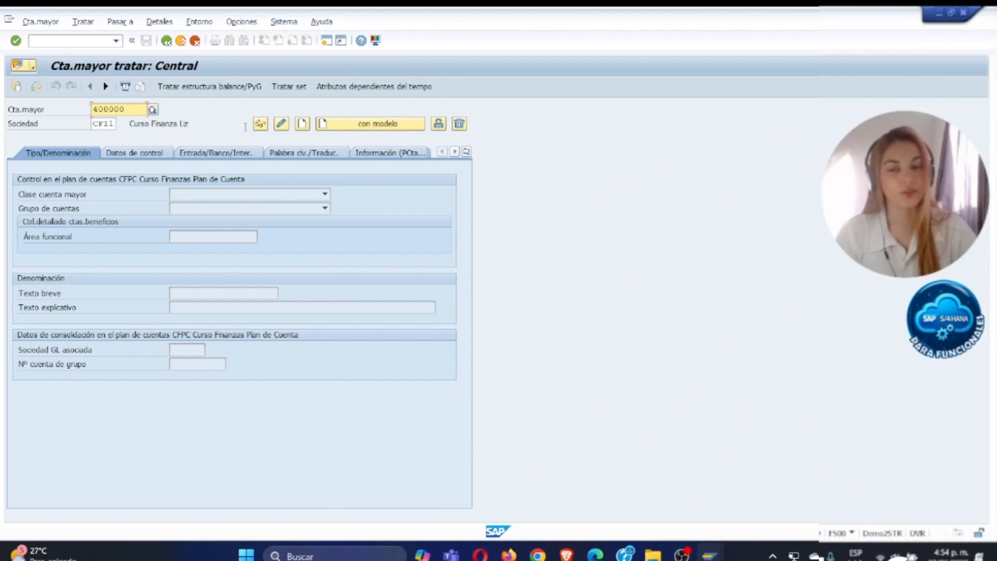
Step: Start creating the prefilled G/L account centrally and look through the available account groups
{"action": "left_click", "coordinate": [301, 125]}
{"action": "left_click", "coordinate": [249, 209]}
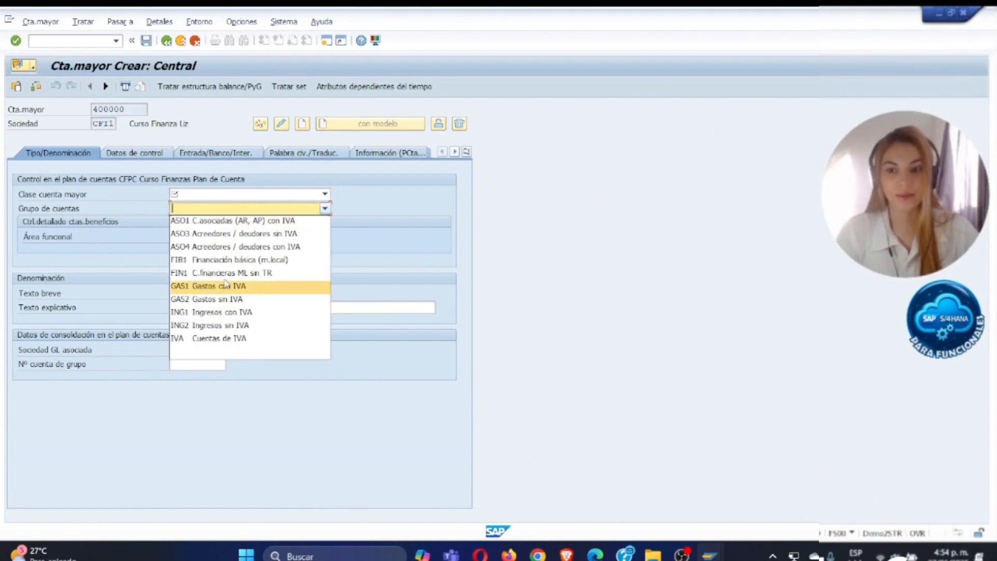
{"action": "left_click", "coordinate": [355, 204]}
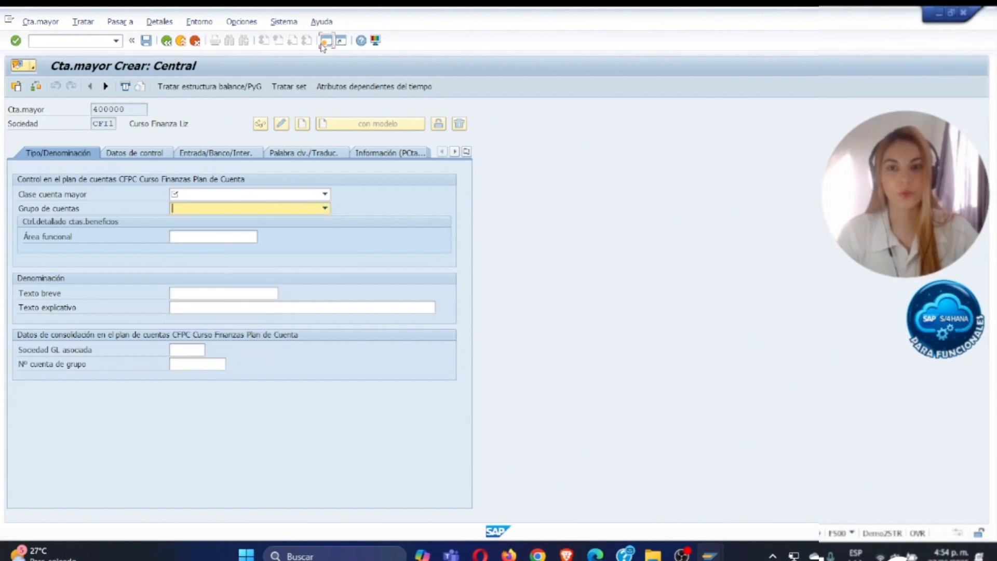
Step: Switch to the OBD4 account groups view, position it on chart of accounts CFPC, and select the groups from ASO1 to ING2
{"action": "key", "text": "F3"}
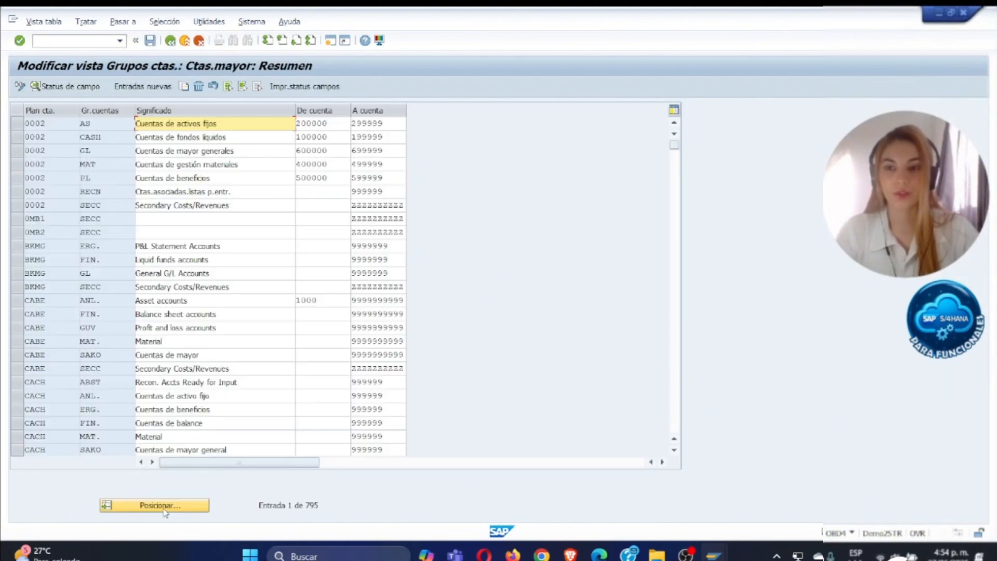
{"action": "left_click", "coordinate": [155, 505]}
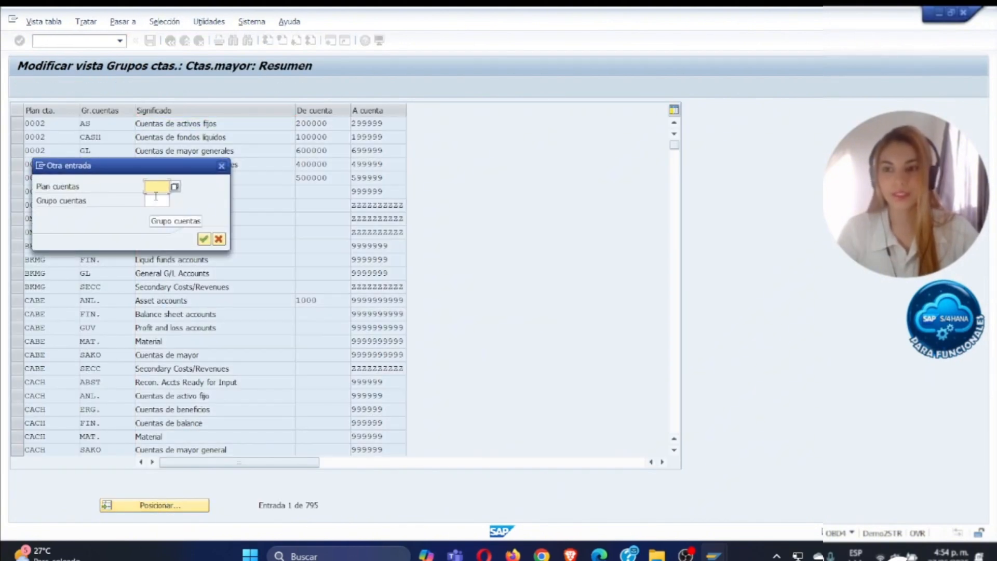
{"action": "type", "text": "CFPC"}
{"action": "left_click", "coordinate": [204, 239]}
{"action": "key", "text": "shift+Down"}
{"action": "key", "text": "shift+Down"}
{"action": "key", "text": "shift+Down"}
{"action": "key", "text": "shift+Down"}
{"action": "key", "text": "shift+Down"}
{"action": "key", "text": "shift+Down"}
{"action": "key", "text": "shift+Down"}
{"action": "key", "text": "shift+Down"}
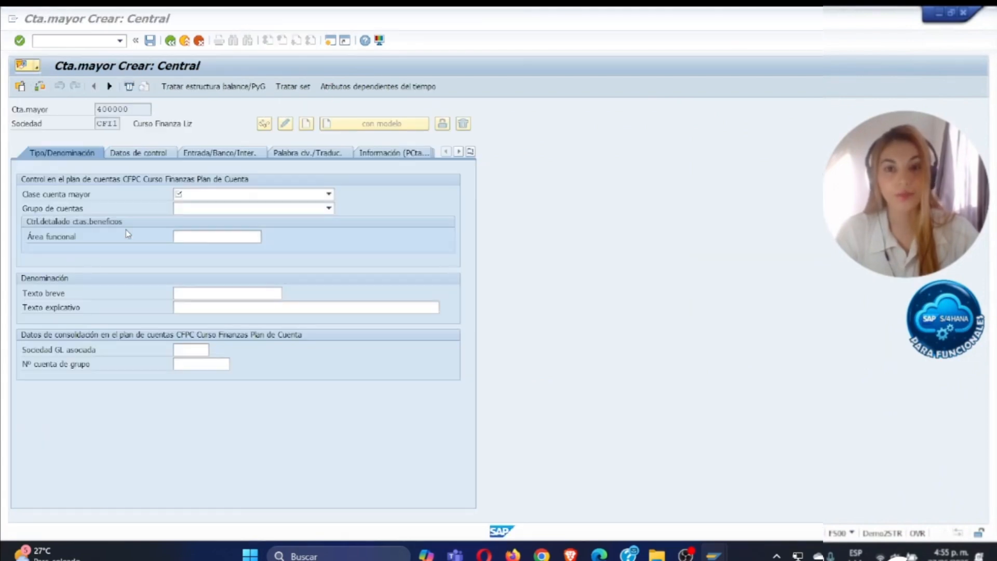
Step: Back in the account being created, set Clase cuenta mayor to X Cuenta de balance
{"action": "left_click", "coordinate": [329, 207]}
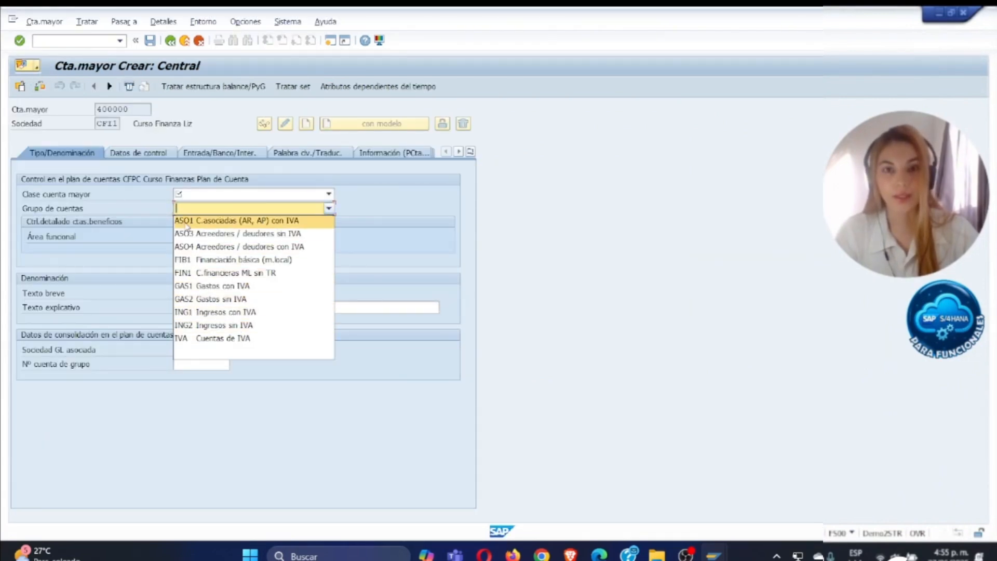
{"action": "left_click", "coordinate": [203, 208]}
{"action": "left_click", "coordinate": [212, 208]}
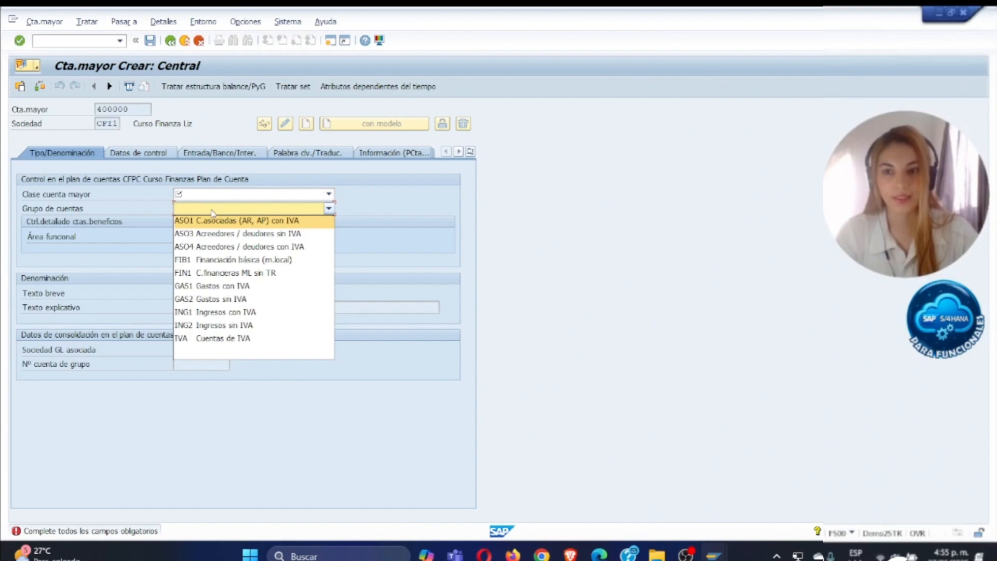
{"action": "left_click", "coordinate": [178, 196]}
{"action": "left_click", "coordinate": [216, 259]}
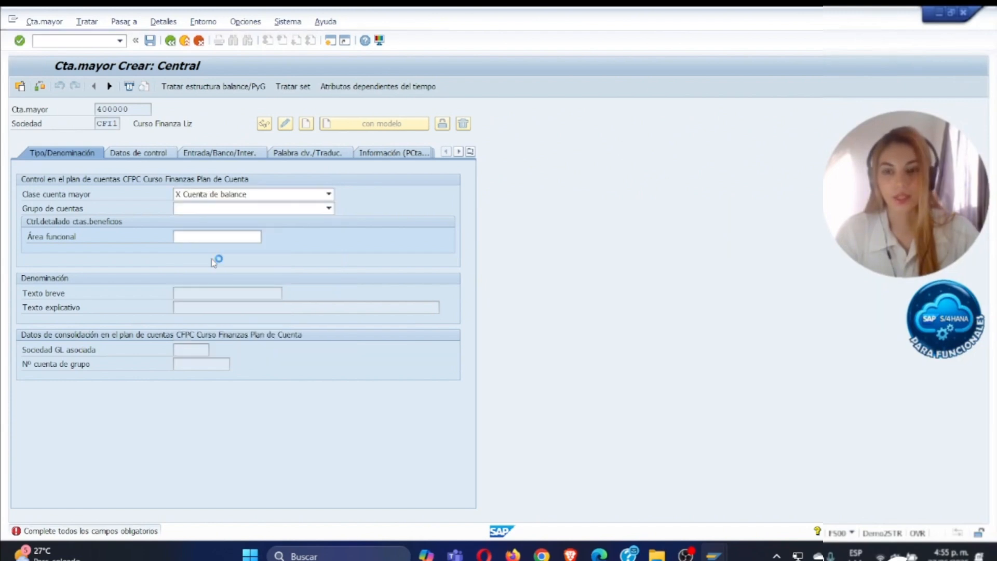
Step: Set Grupo de cuentas to ASO1 C.asociadas (AR, AP) con IVA and open the account's Datos de control
{"action": "left_click", "coordinate": [136, 152]}
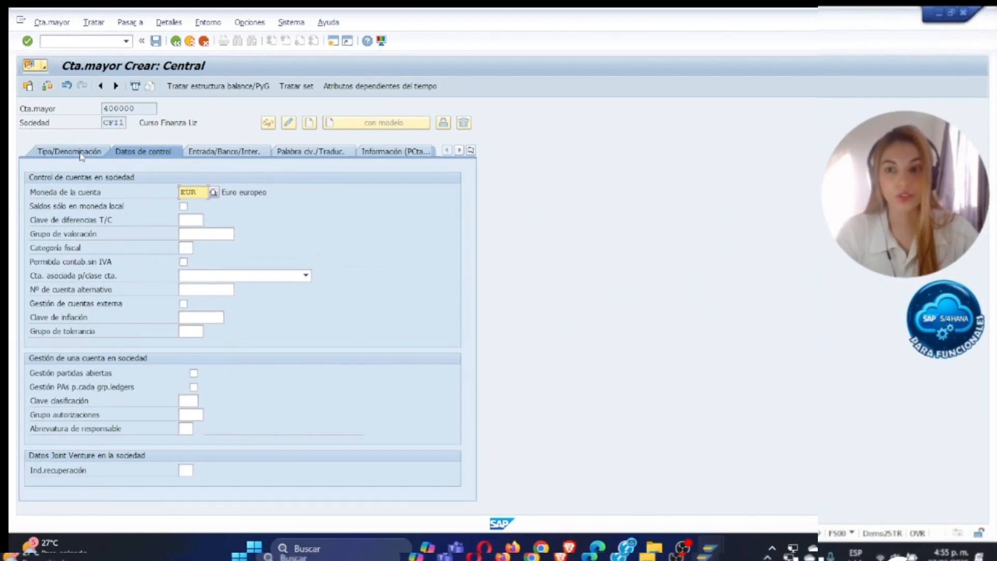
{"action": "left_click", "coordinate": [81, 151]}
{"action": "left_click", "coordinate": [198, 206]}
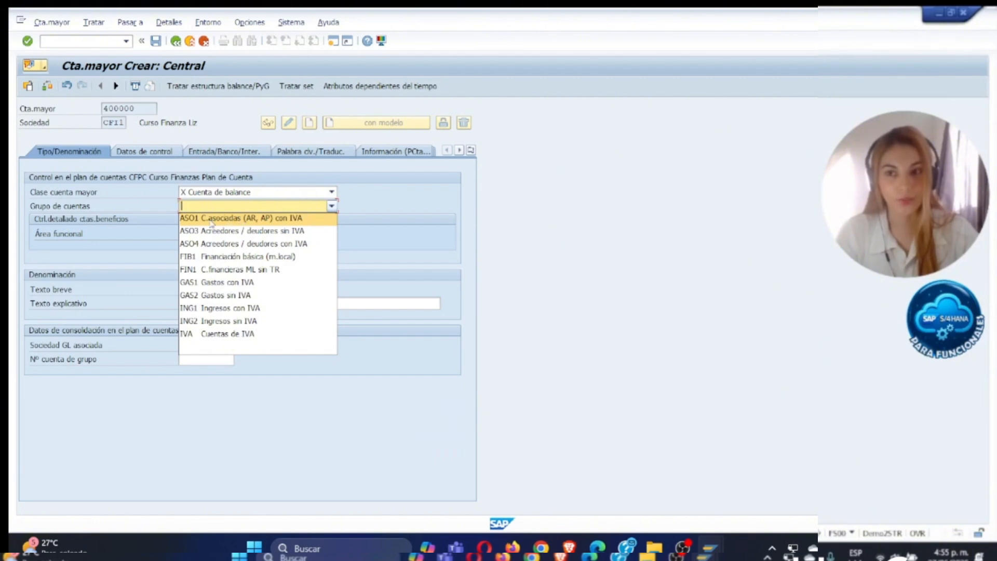
{"action": "left_click", "coordinate": [212, 223]}
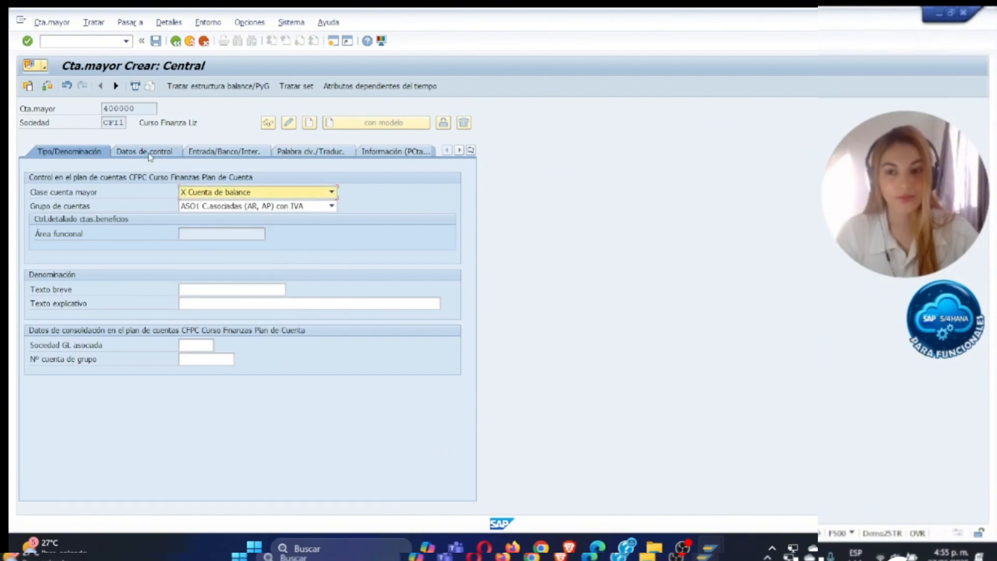
{"action": "left_click", "coordinate": [150, 152]}
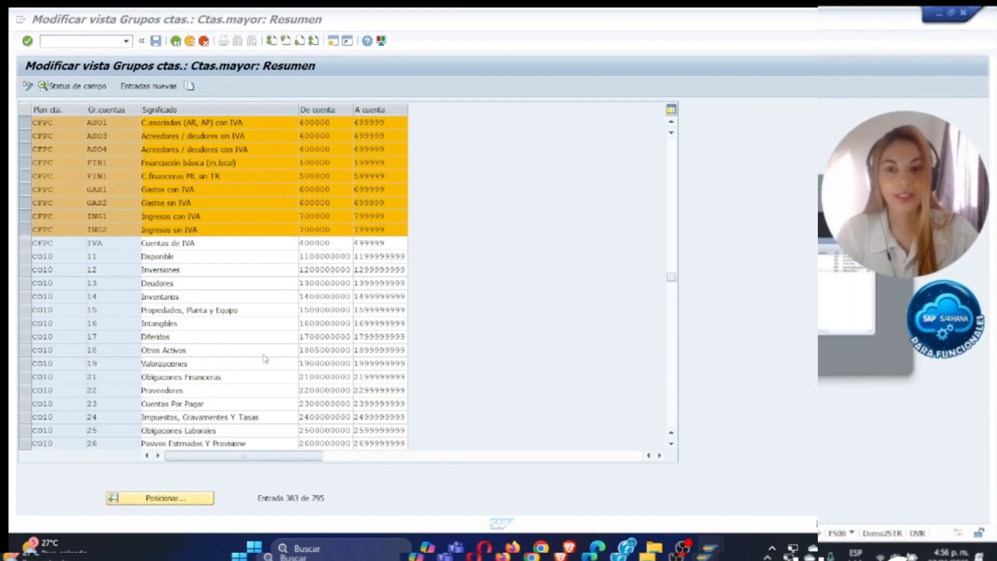
Step: In the OBD4 account groups view, leave only group ASO1 selected and open the Control section of its field status
{"action": "left_click", "coordinate": [26, 163]}
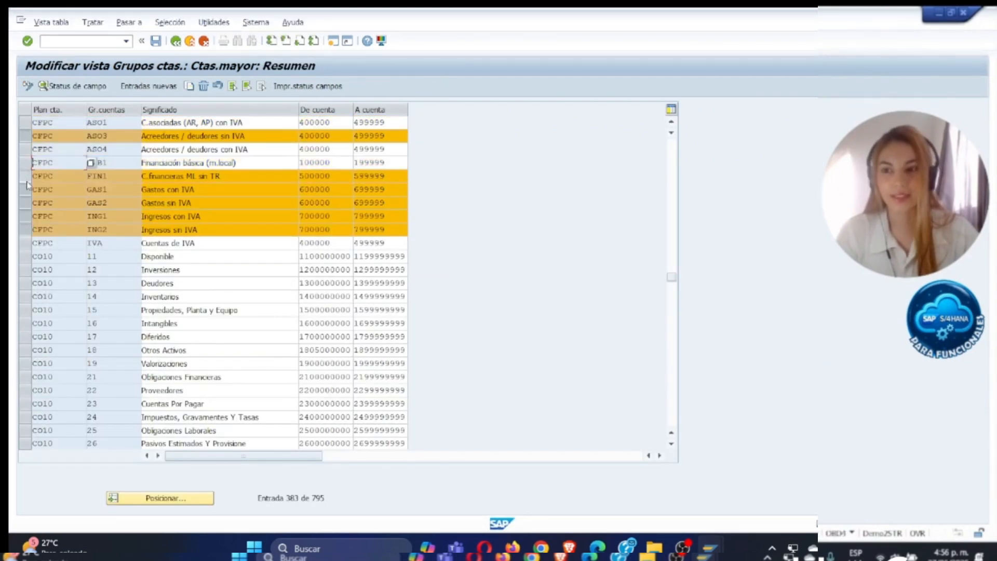
{"action": "left_click", "coordinate": [26, 190]}
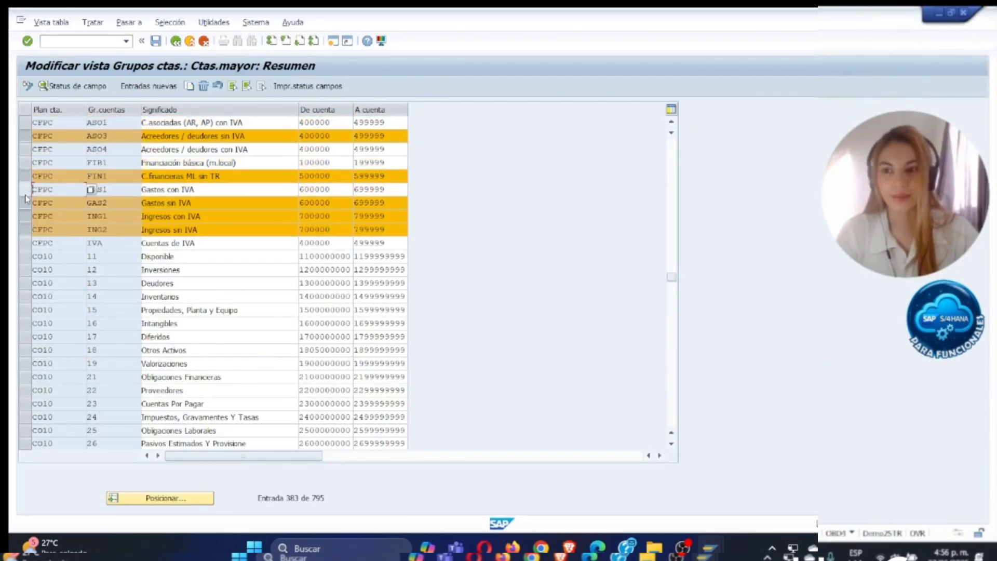
{"action": "left_click", "coordinate": [26, 203]}
{"action": "left_click", "coordinate": [29, 126]}
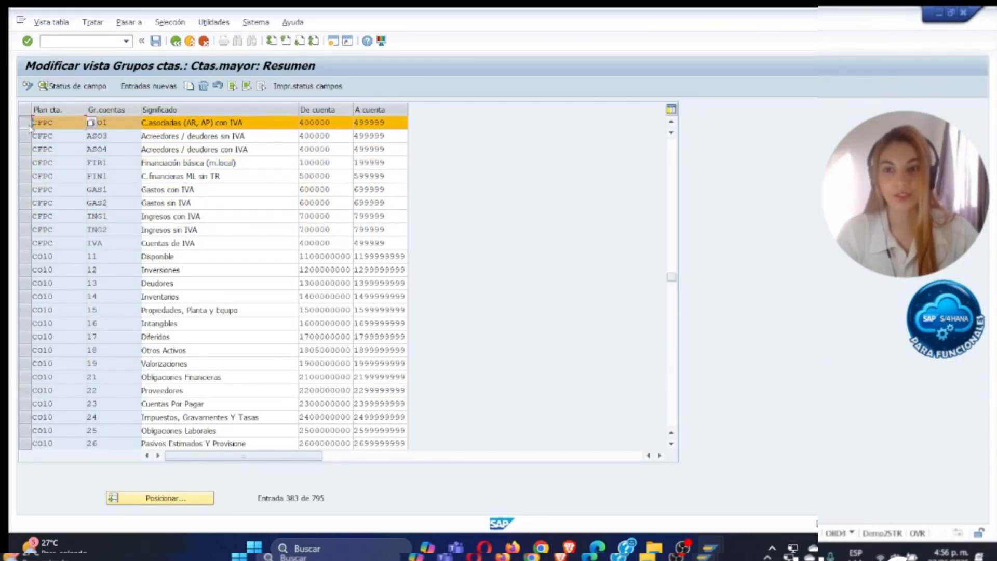
{"action": "left_click", "coordinate": [68, 140]}
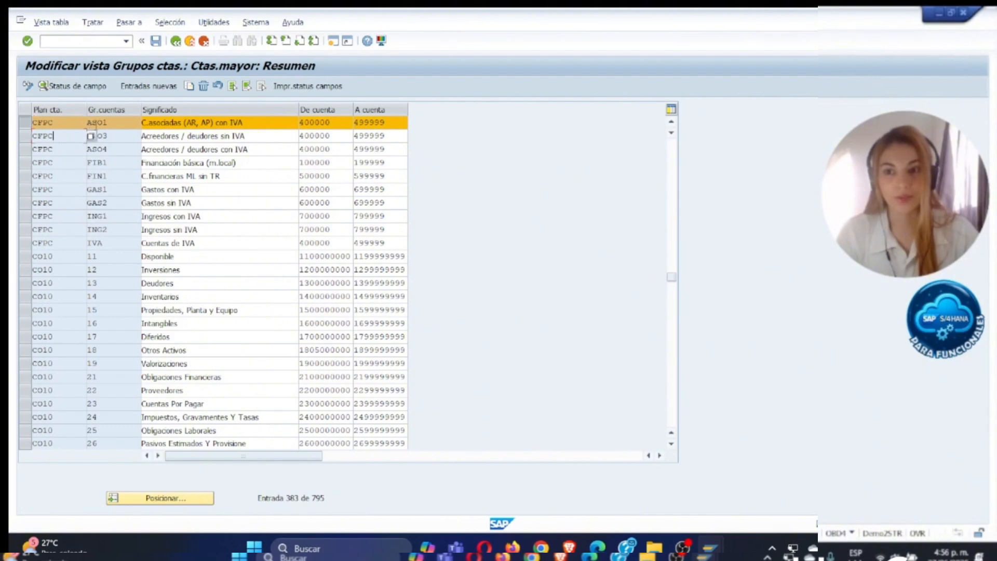
{"action": "left_click", "coordinate": [81, 88]}
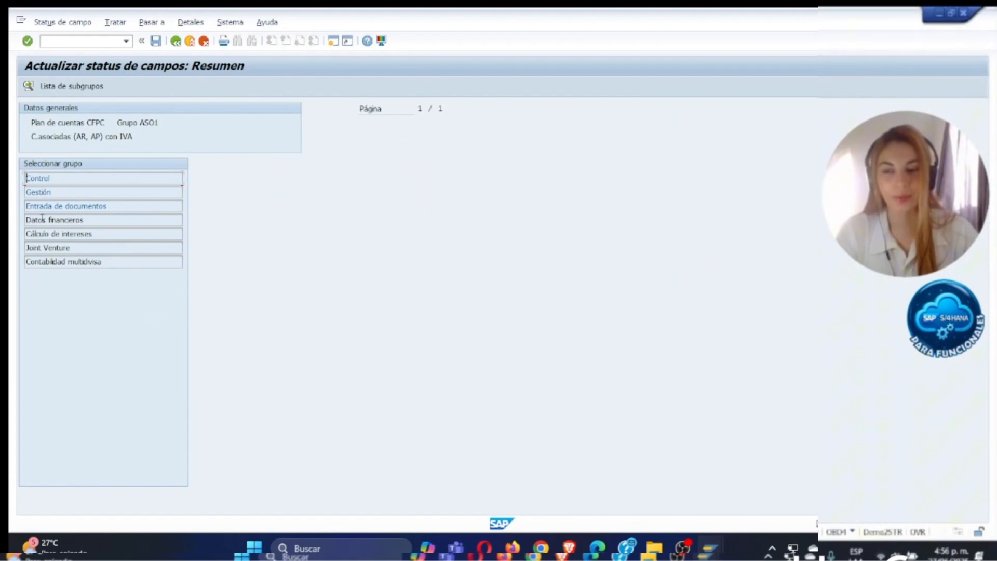
{"action": "double_click", "coordinate": [49, 182]}
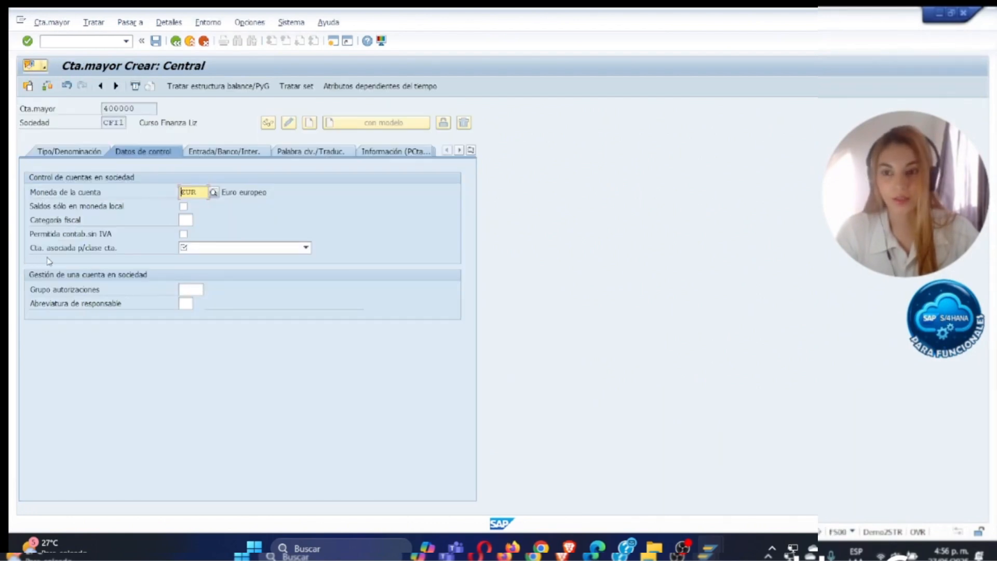
Step: Make Cuenta asociada an optional entry (Entrada opc) in the Control field status of group ASO1 and save
{"action": "left_click", "coordinate": [185, 220]}
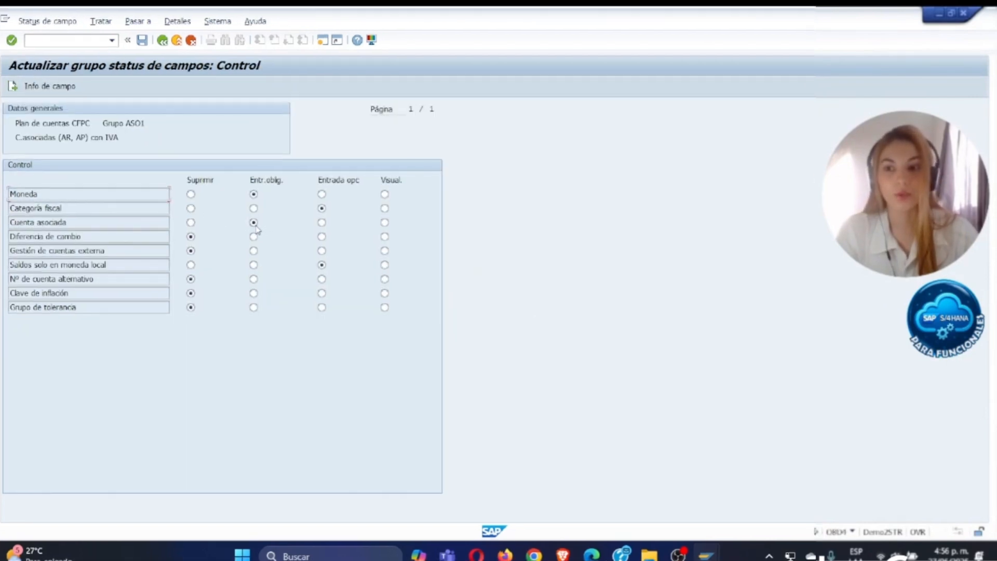
{"action": "left_click", "coordinate": [254, 223]}
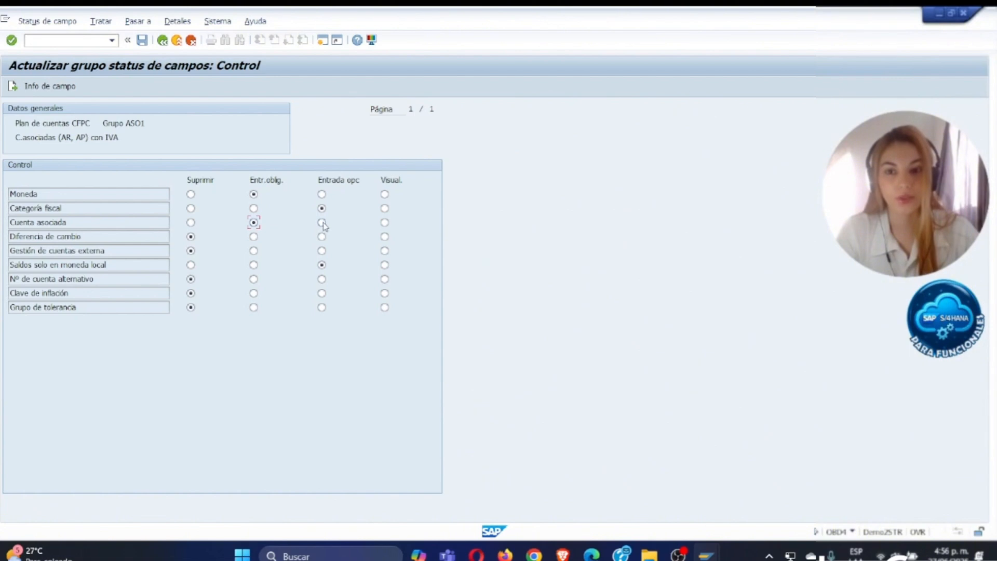
{"action": "left_click", "coordinate": [142, 40]}
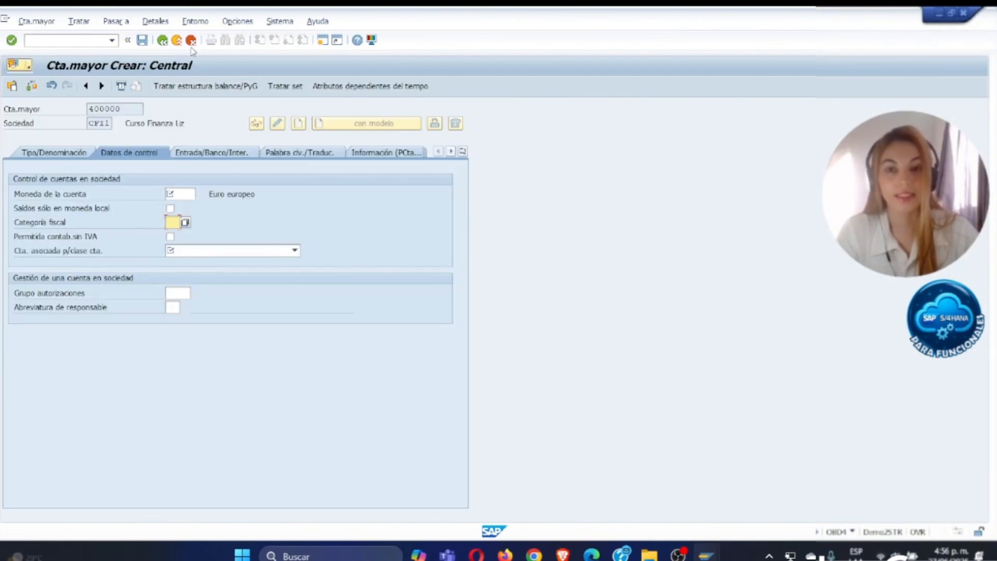
Step: Restart the central account creation in FS00 with X Cuenta de balance and group ASO1, and check Datos de control
{"action": "left_click", "coordinate": [192, 42]}
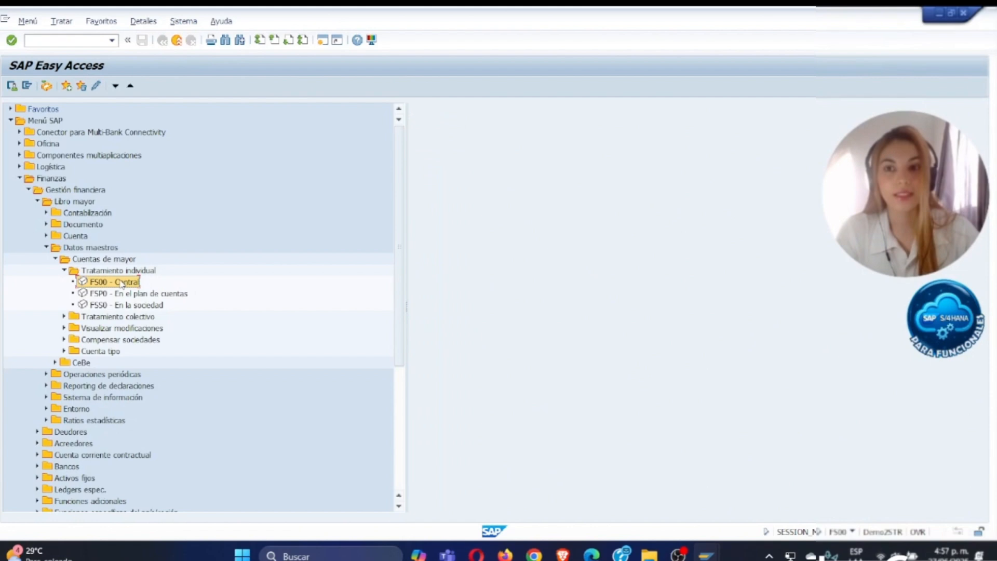
{"action": "double_click", "coordinate": [121, 282]}
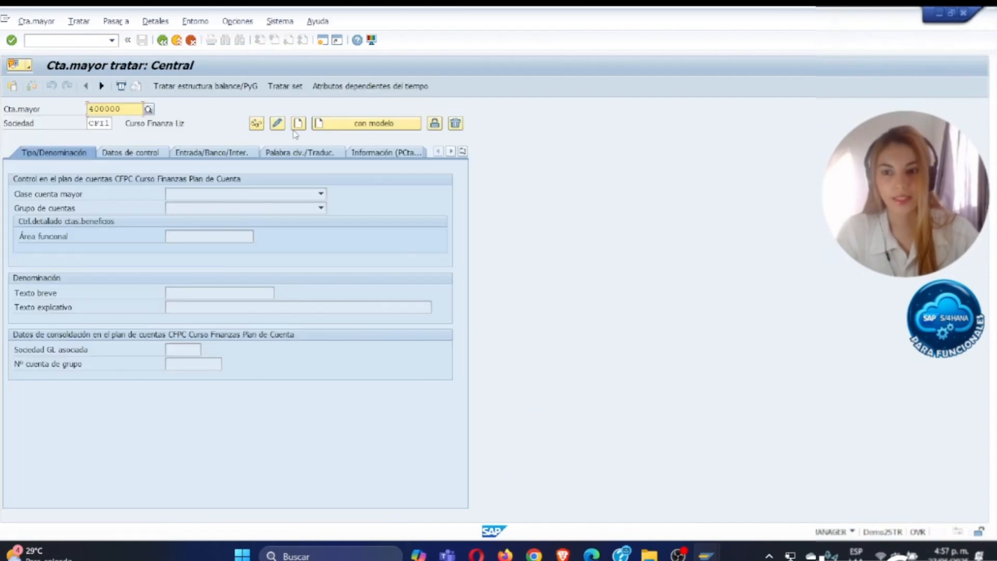
{"action": "left_click", "coordinate": [299, 124]}
{"action": "left_click", "coordinate": [208, 194]}
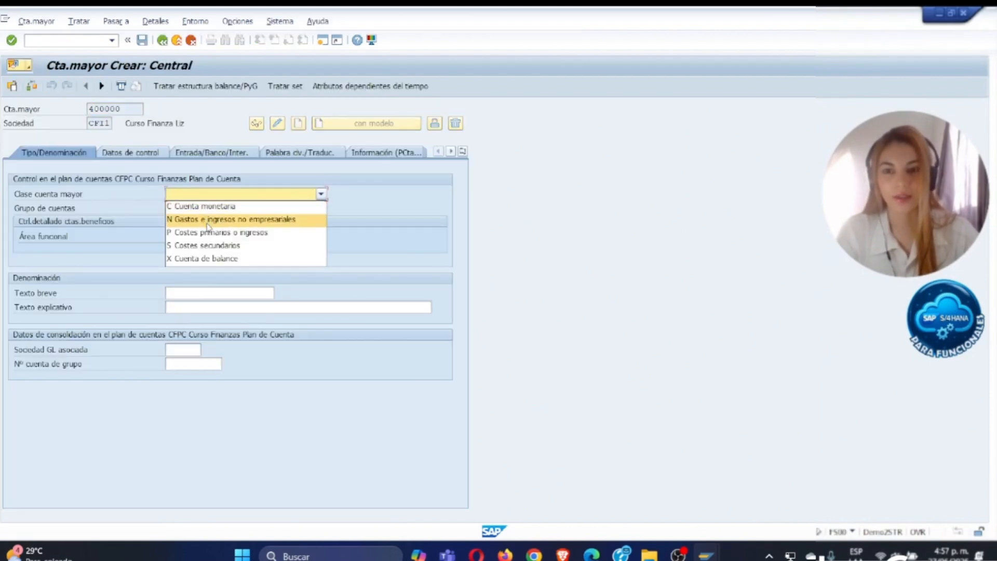
{"action": "left_click", "coordinate": [208, 258]}
{"action": "left_click", "coordinate": [197, 213]}
{"action": "left_click", "coordinate": [202, 225]}
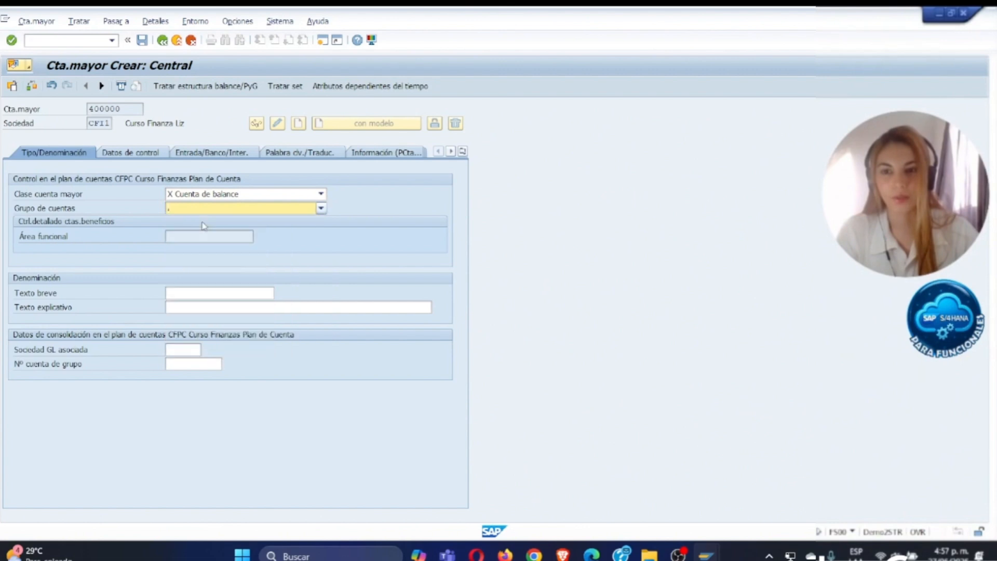
{"action": "left_click", "coordinate": [134, 155]}
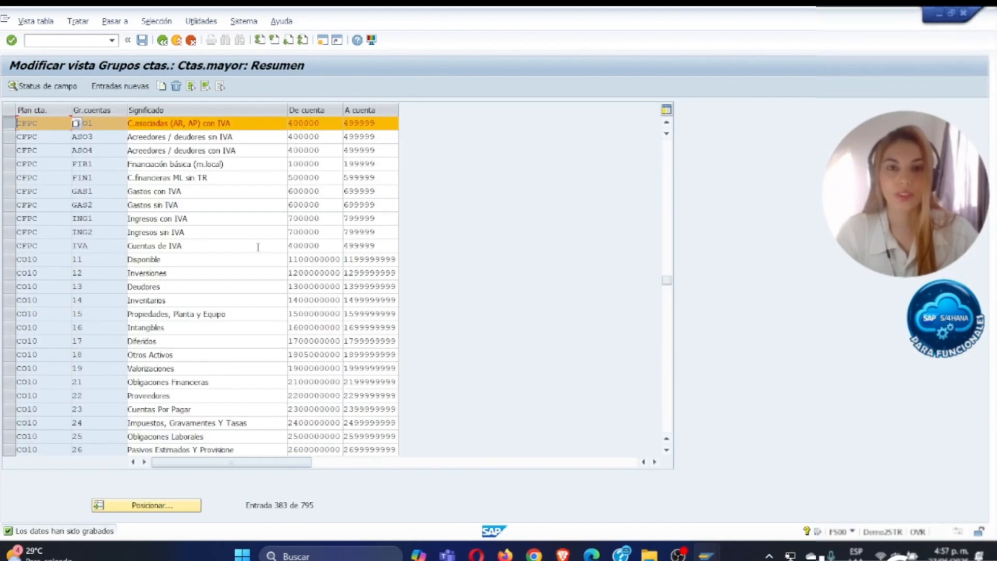
Step: Back in OBD4, set Cuenta asociada to Entr.oblig. in the Control field status of group ASO1 and save
{"action": "left_click", "coordinate": [8, 123]}
{"action": "left_click", "coordinate": [43, 86]}
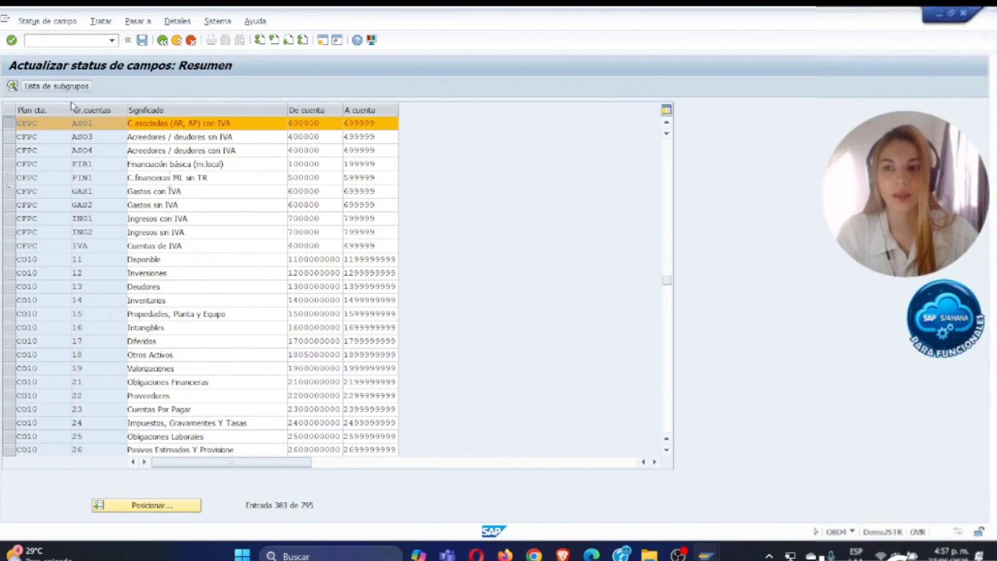
{"action": "double_click", "coordinate": [31, 180]}
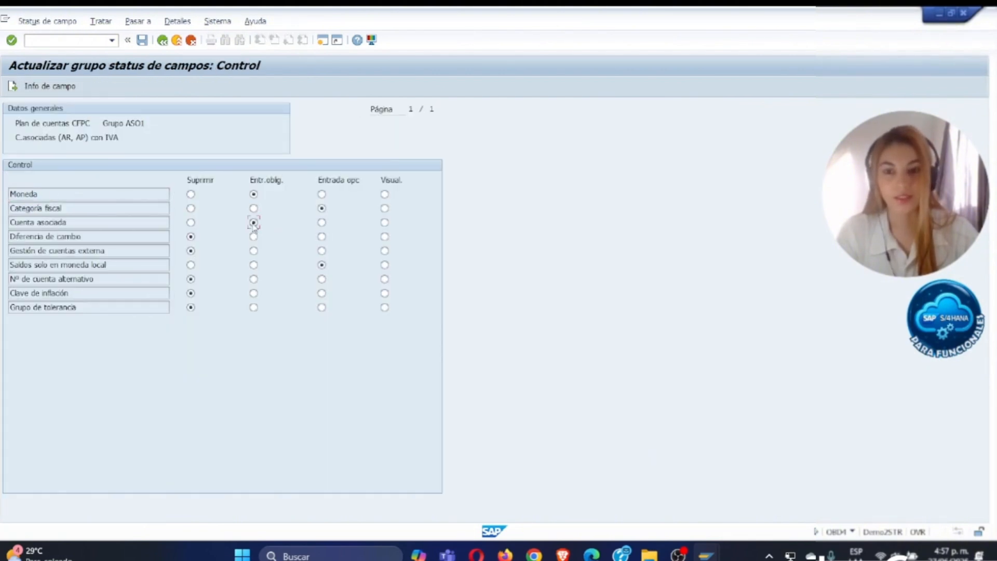
{"action": "left_click", "coordinate": [145, 41]}
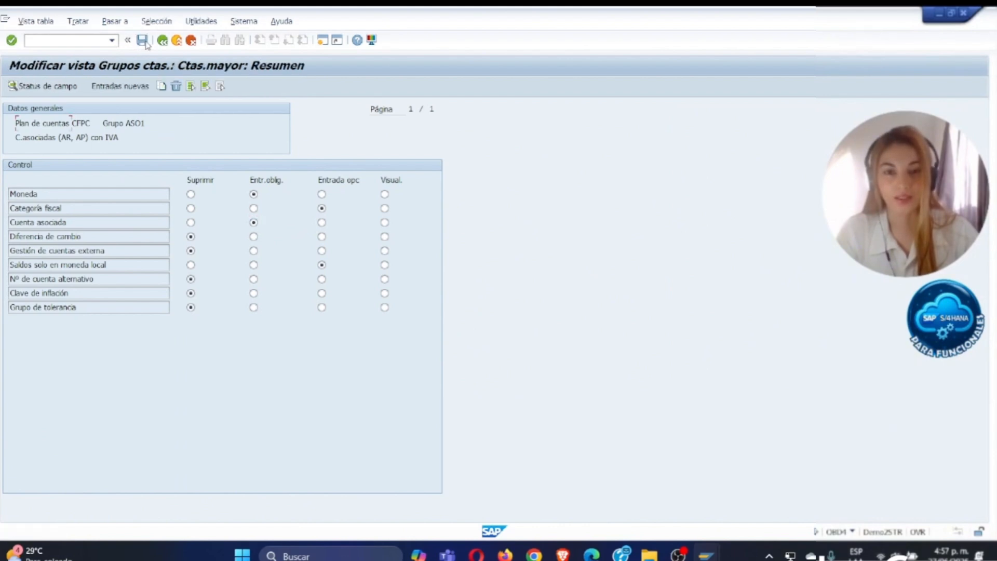
Step: Discard the unsaved account, create it again as X Cuenta de balance with group ASO1, and examine its Datos de control
{"action": "left_click", "coordinate": [163, 40]}
{"action": "left_click", "coordinate": [162, 41]}
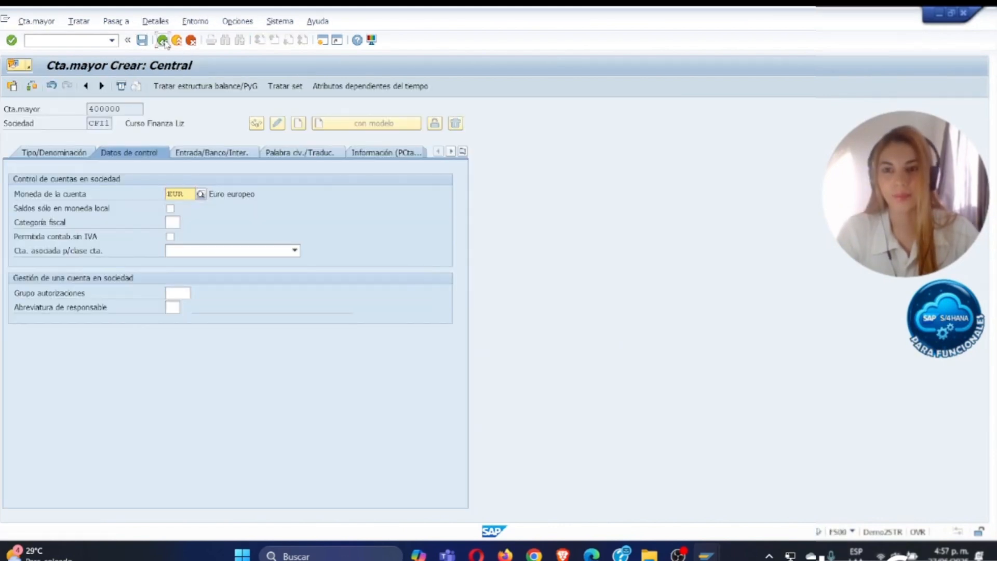
{"action": "left_click", "coordinate": [298, 124]}
{"action": "left_click", "coordinate": [275, 195]}
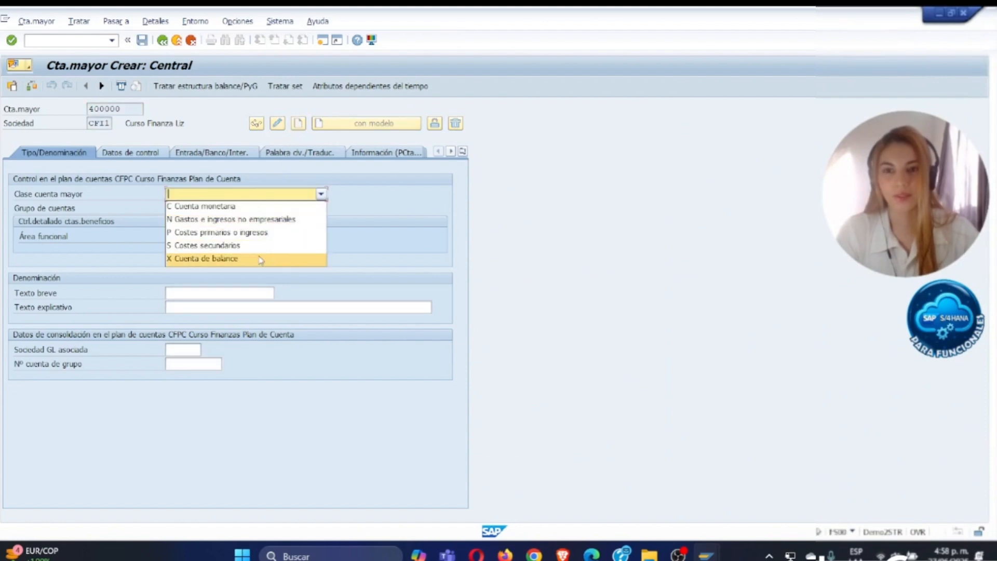
{"action": "left_click", "coordinate": [261, 260]}
{"action": "left_click", "coordinate": [251, 209]}
{"action": "left_click", "coordinate": [249, 222]}
{"action": "key", "text": "ctrl+Page_Down"}
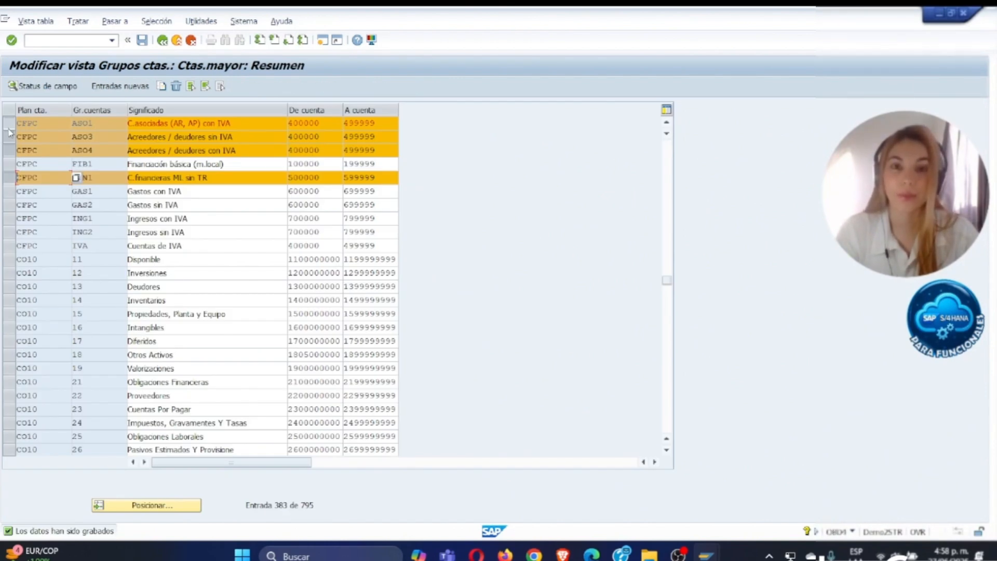
Step: In the OBD4 account groups view, clear the selection of groups ASO1, ASO3, ASO4 and FIN1
{"action": "left_click", "coordinate": [9, 127]}
{"action": "left_click", "coordinate": [9, 138]}
{"action": "left_click", "coordinate": [9, 150]}
{"action": "left_click", "coordinate": [9, 178]}
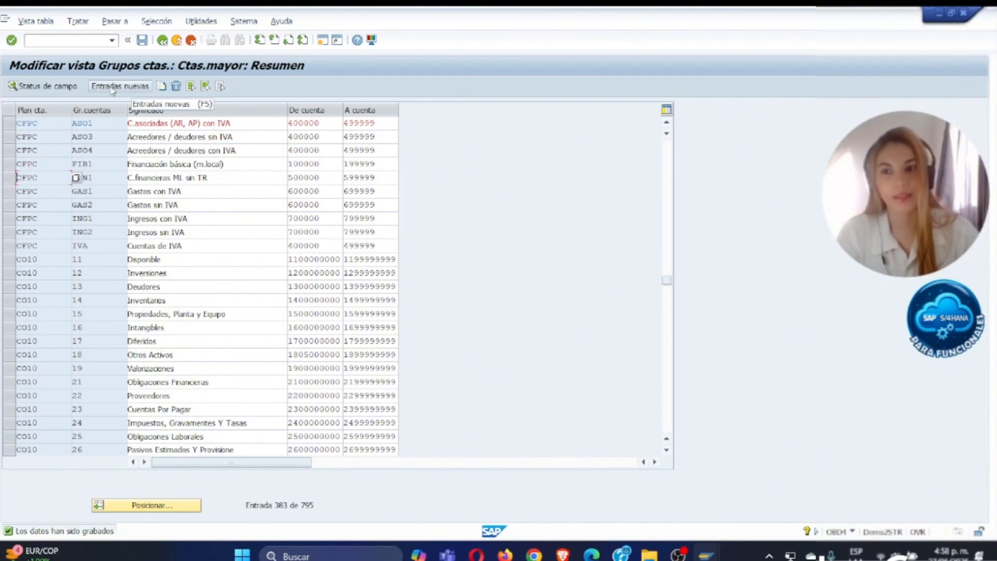
Step: Start a new account group entry for chart of accounts CFPC with group code LIZ0
{"action": "left_click", "coordinate": [102, 88]}
{"action": "type", "text": "cf"}
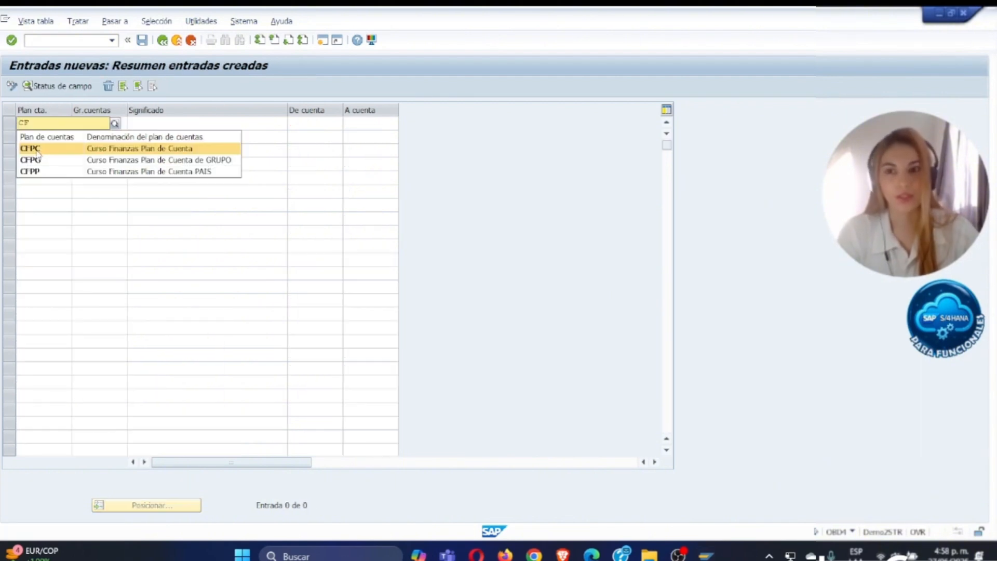
{"action": "left_click", "coordinate": [38, 150]}
{"action": "left_click", "coordinate": [105, 126]}
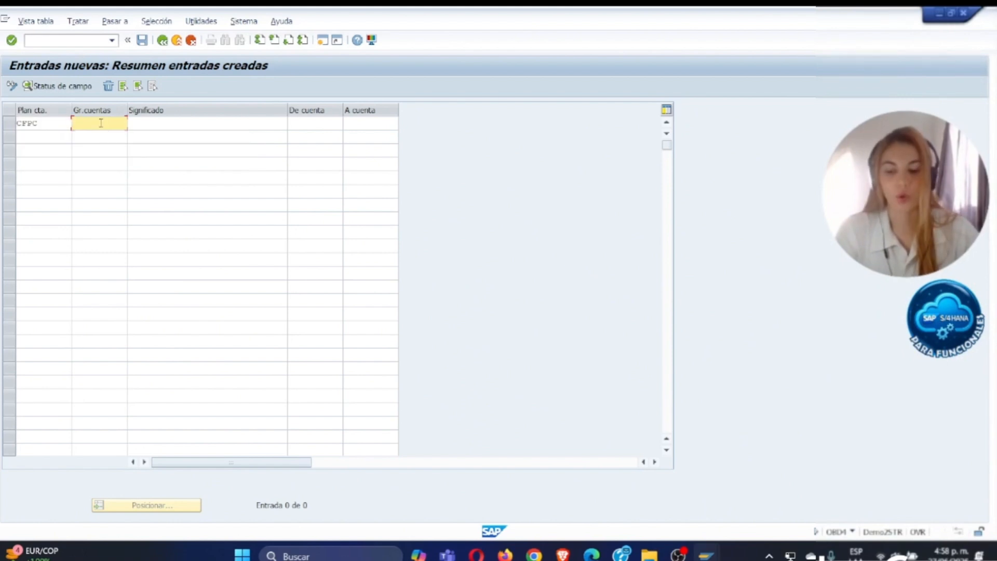
{"action": "type", "text": "LI20"}
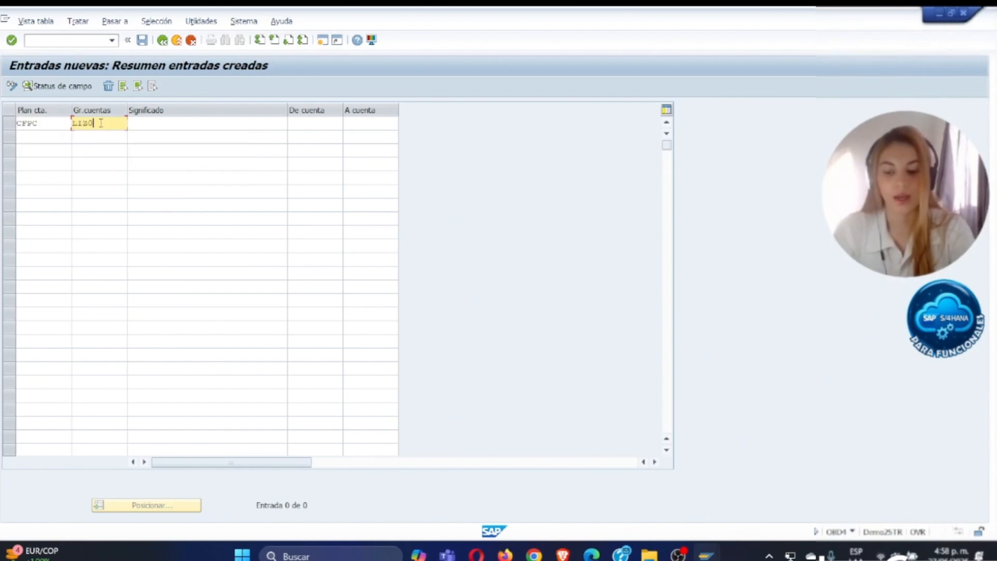
Step: Give the new group the meaning PRUEBA and the account range 3000000 to 6000000, and save the entry
{"action": "left_click", "coordinate": [170, 123]}
{"action": "type", "text": "P"}
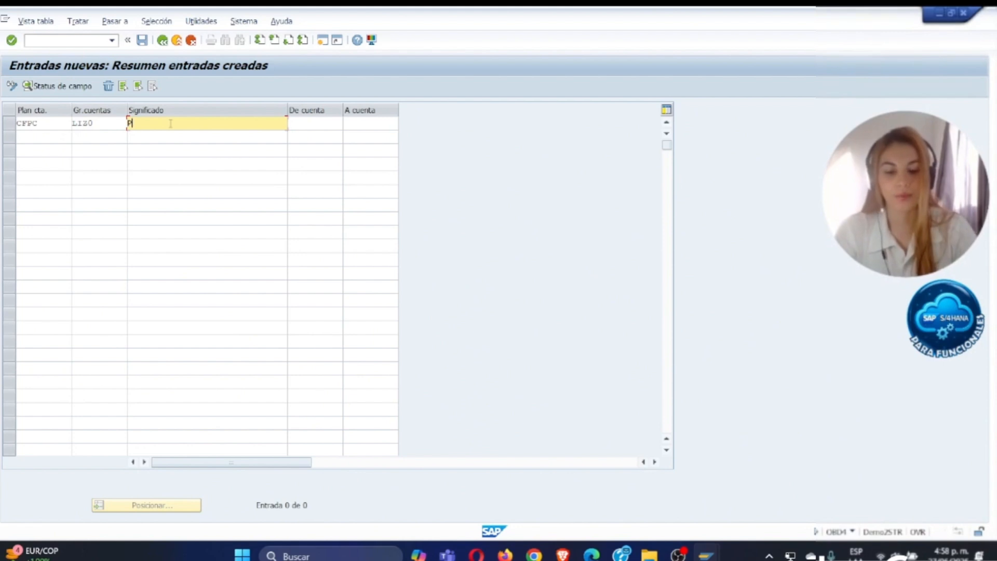
{"action": "type", "text": "RUEBA"}
{"action": "key", "text": "Tab"}
{"action": "type", "text": "300"}
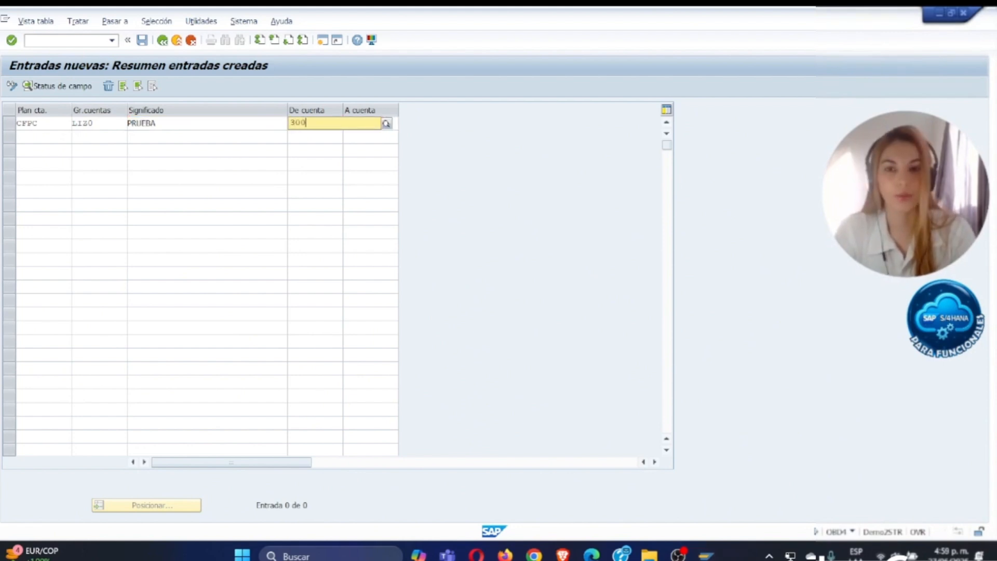
{"action": "type", "text": "0000"}
{"action": "left_click", "coordinate": [369, 164]}
{"action": "left_click", "coordinate": [369, 123]}
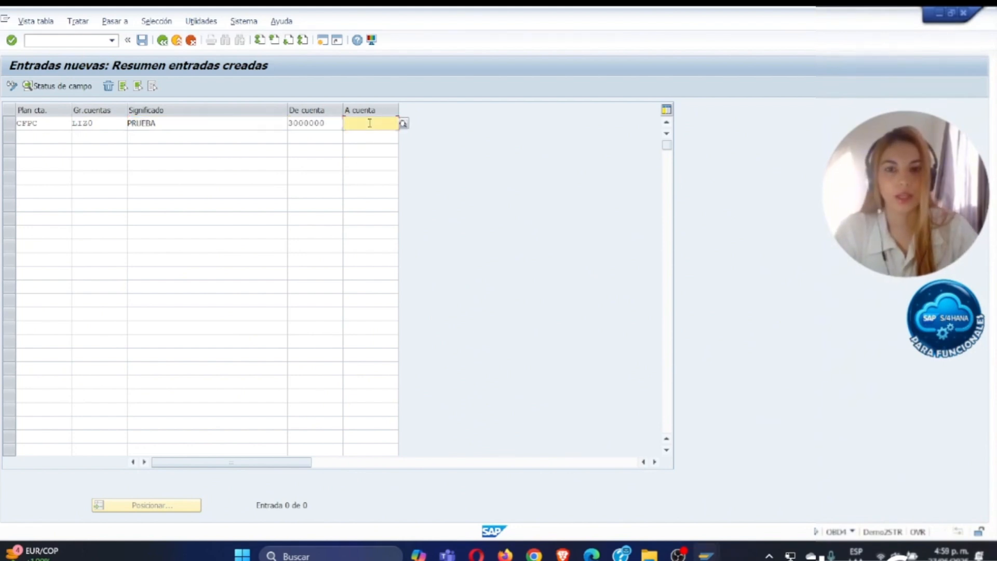
{"action": "type", "text": "6000000"}
{"action": "left_click", "coordinate": [142, 41]}
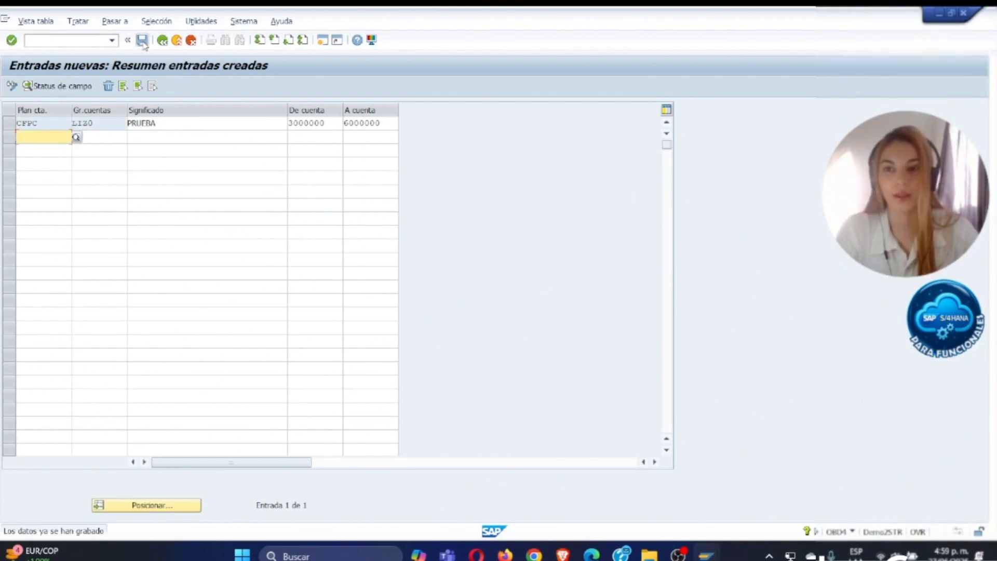
Step: Return to the account groups overview and position it on chart of accounts CFPC
{"action": "left_click", "coordinate": [162, 40]}
{"action": "left_click", "coordinate": [133, 503]}
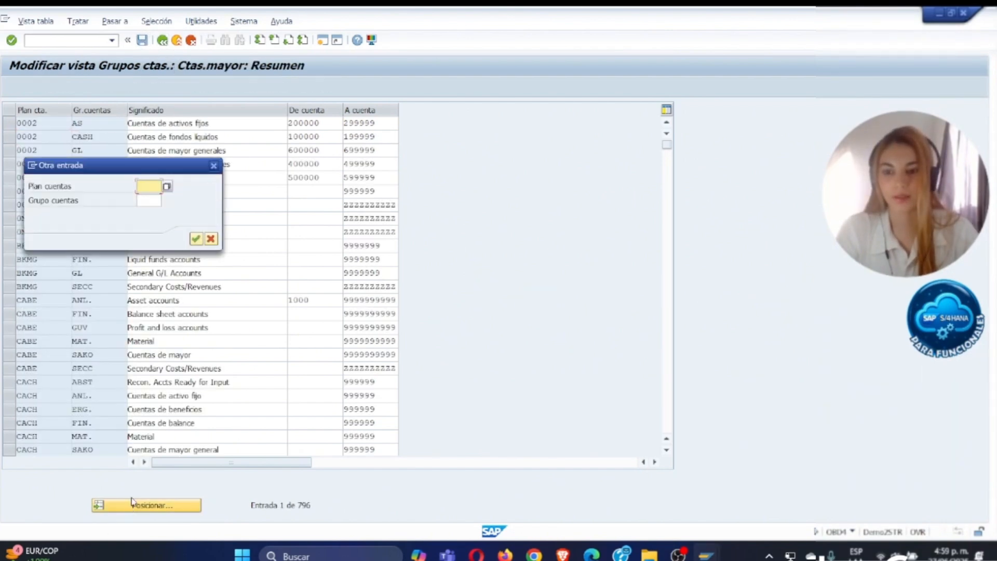
{"action": "type", "text": "cfpc"}
{"action": "key", "text": "Return"}
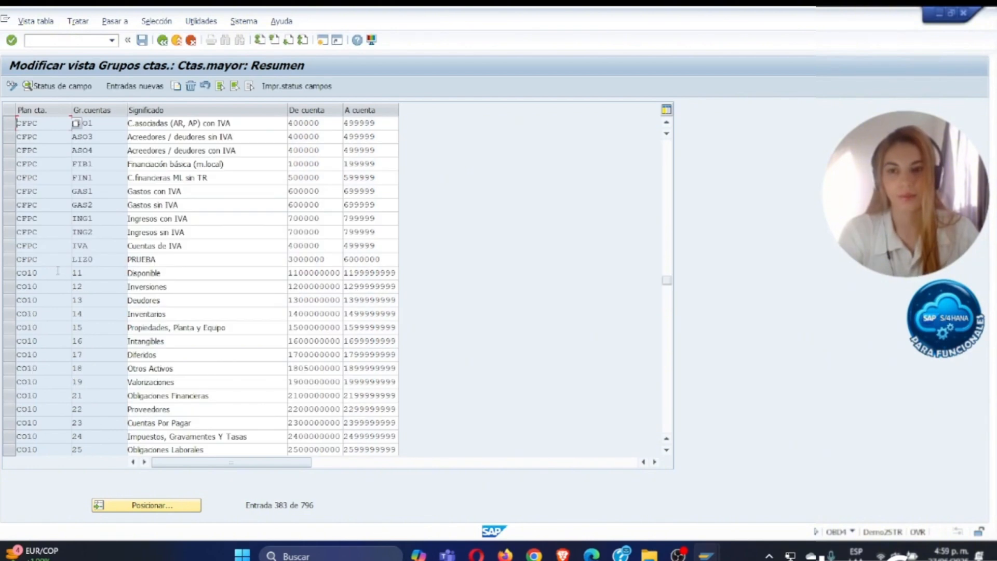
Step: Open the field status of group LIZ0 and examine the field settings in its Control and Gestión sections
{"action": "left_click", "coordinate": [8, 259]}
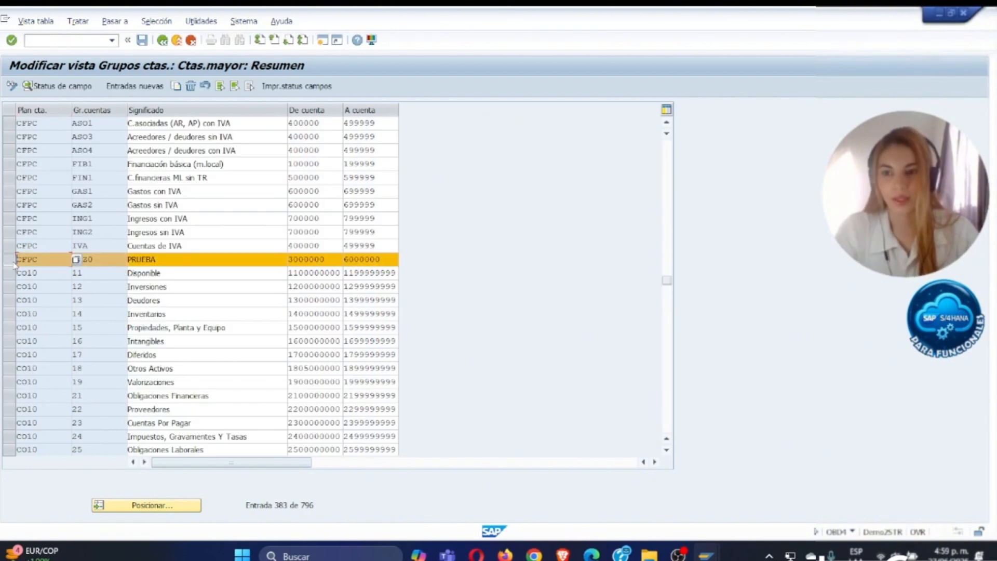
{"action": "left_click", "coordinate": [59, 88]}
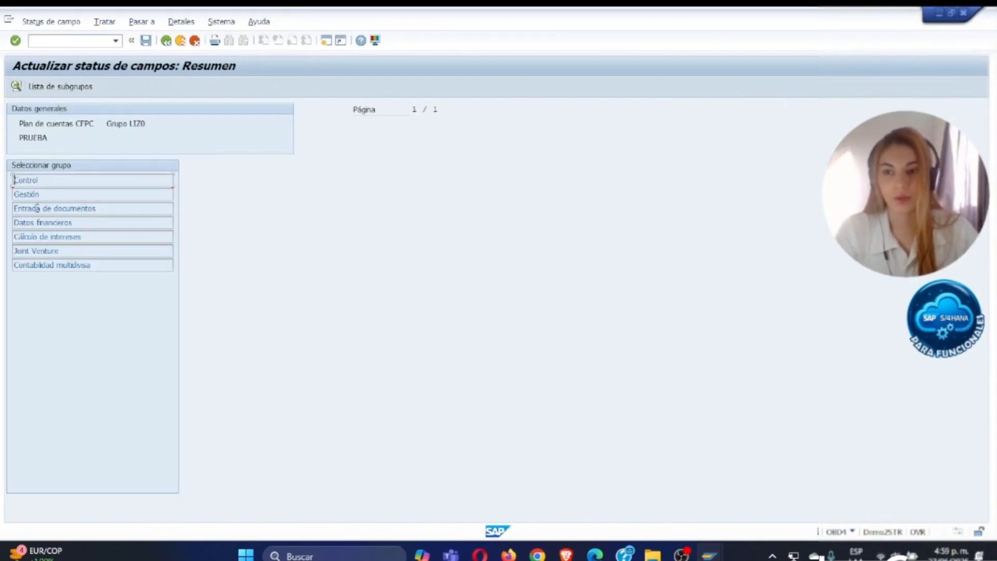
{"action": "double_click", "coordinate": [30, 180]}
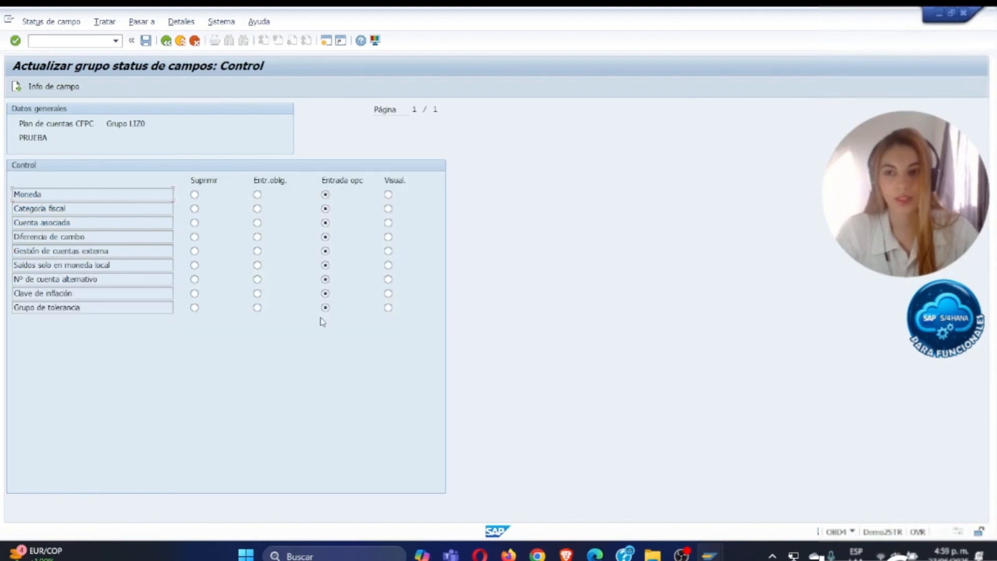
{"action": "left_click", "coordinate": [165, 41]}
{"action": "double_click", "coordinate": [36, 193]}
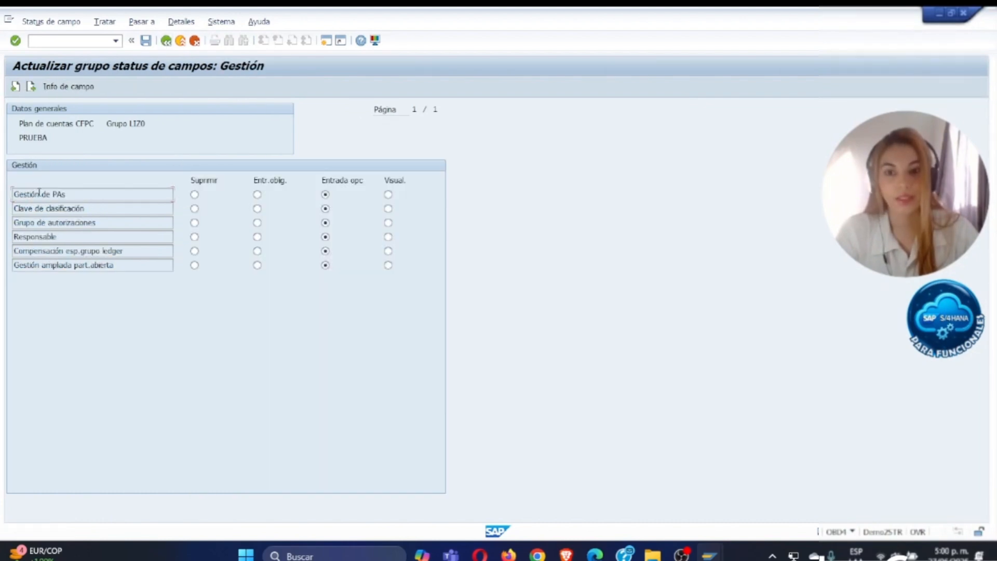
{"action": "left_click", "coordinate": [165, 41]}
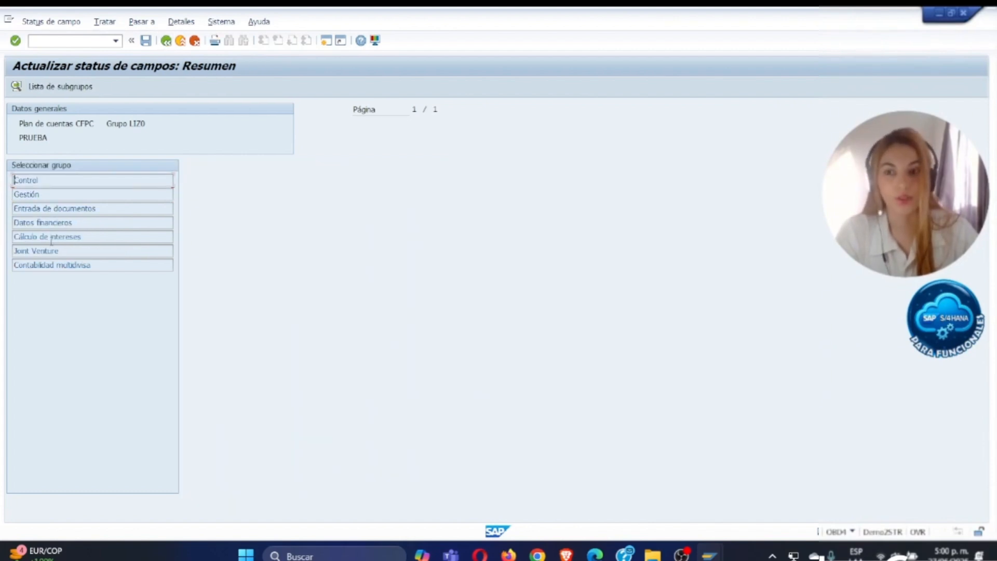
Step: Review the Cálculo de intereses field status of group LIZ0 and delete that group from the account groups overview
{"action": "double_click", "coordinate": [51, 237]}
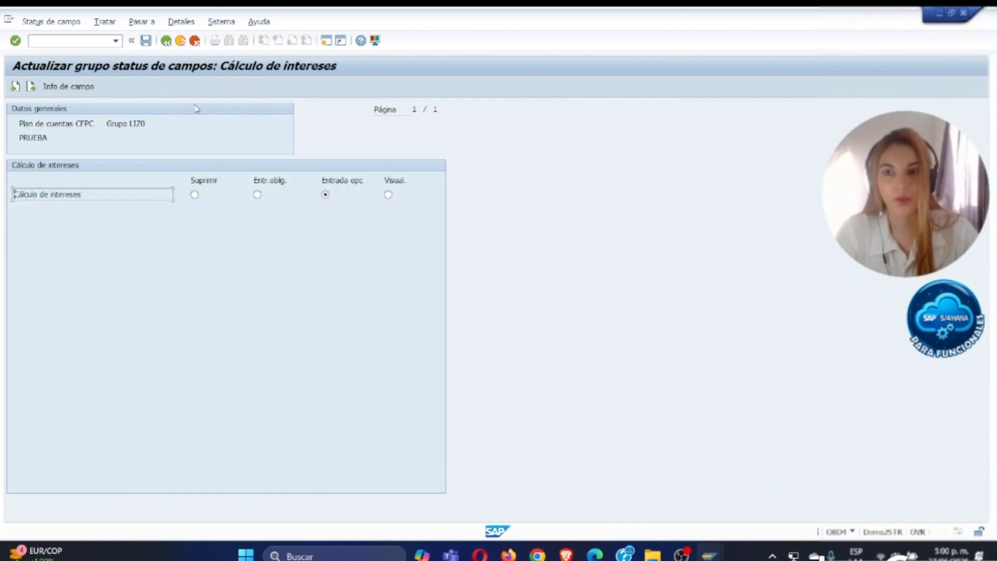
{"action": "left_click", "coordinate": [166, 41]}
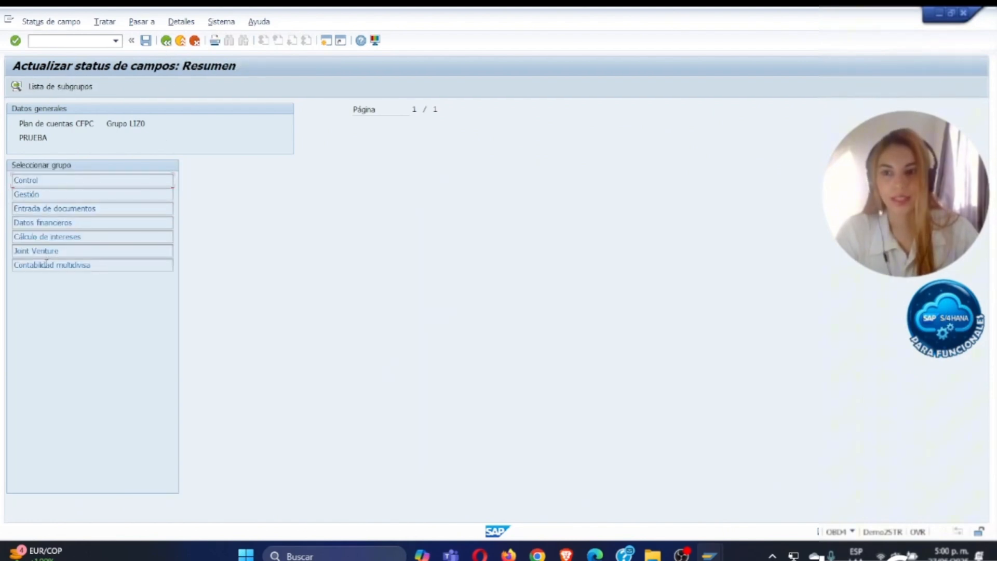
{"action": "left_click", "coordinate": [165, 41]}
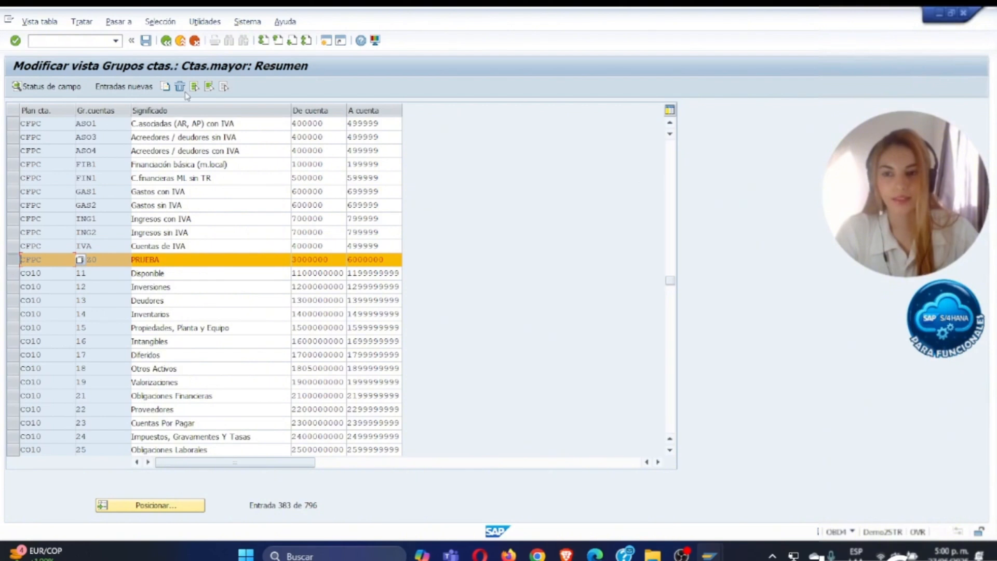
{"action": "left_click", "coordinate": [180, 86]}
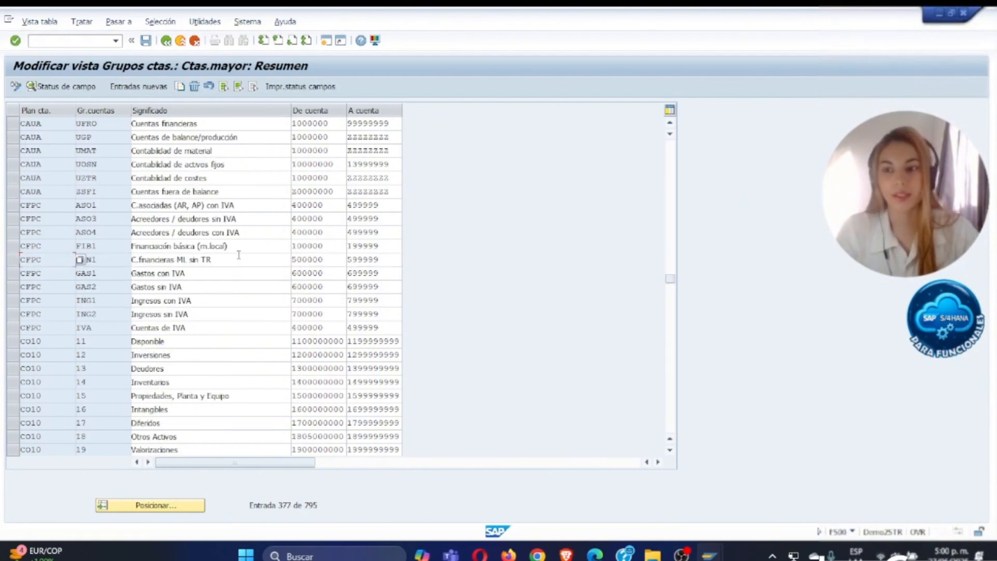
Step: Switch back to the G/L account being created in FS00 and set its Cta. asociada p/clase cta. to K Acreedores
{"action": "key", "text": "alt+Tab"}
{"action": "key", "text": "Return"}
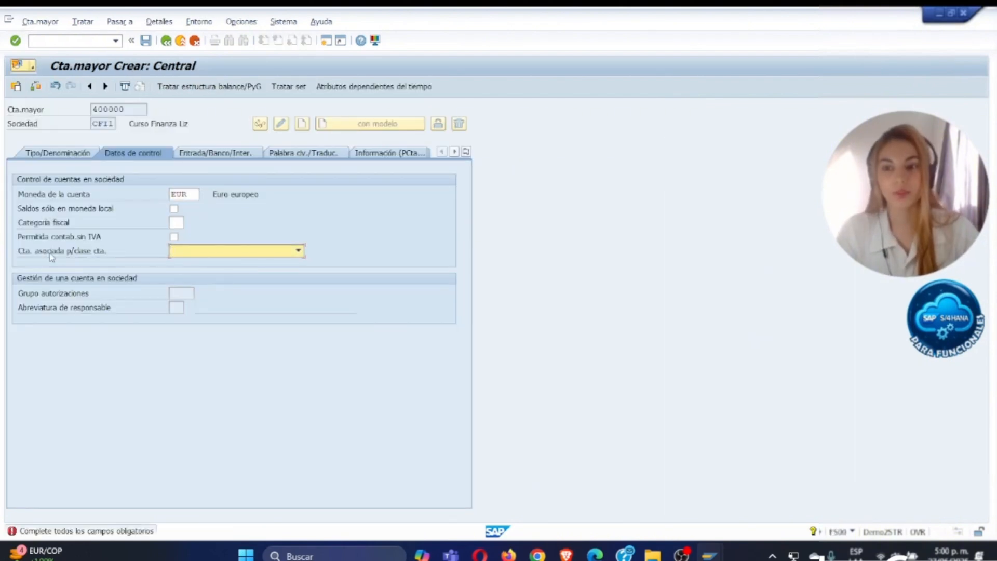
{"action": "left_click", "coordinate": [207, 253]}
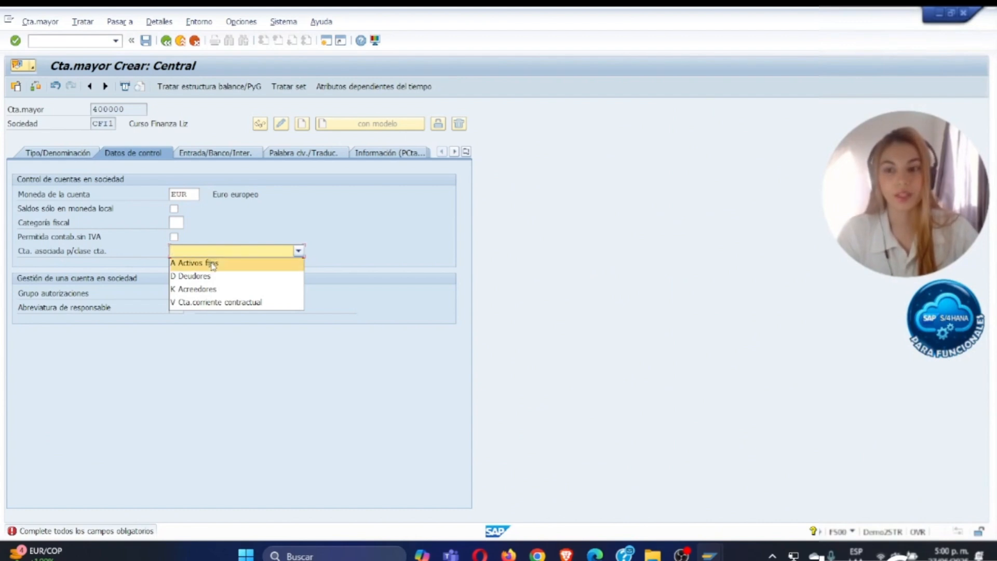
{"action": "left_click", "coordinate": [212, 264]}
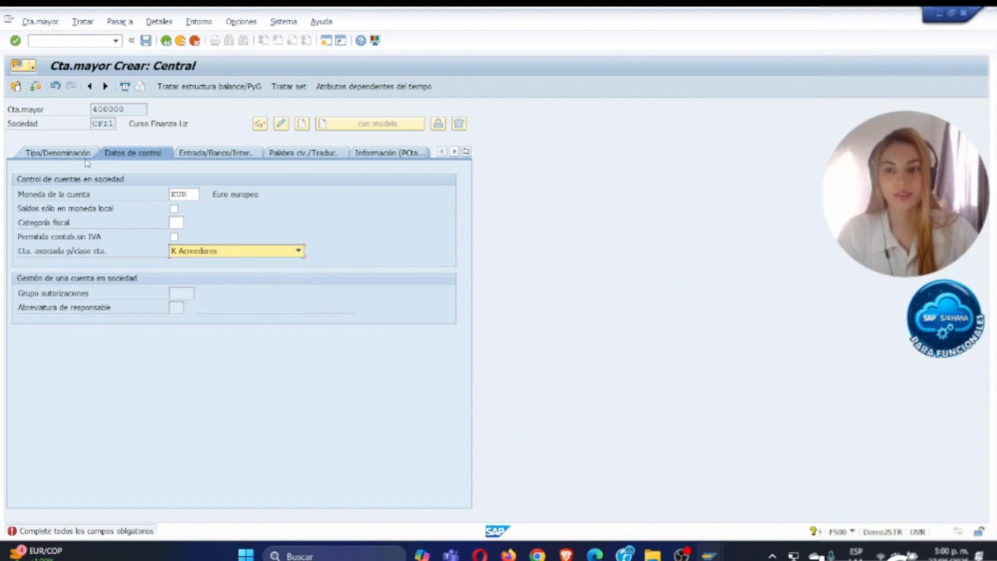
Step: In the Denominación data, enter the short text Proveedores and the long text Proveedores Varios
{"action": "left_click", "coordinate": [79, 157]}
{"action": "left_click", "coordinate": [202, 293]}
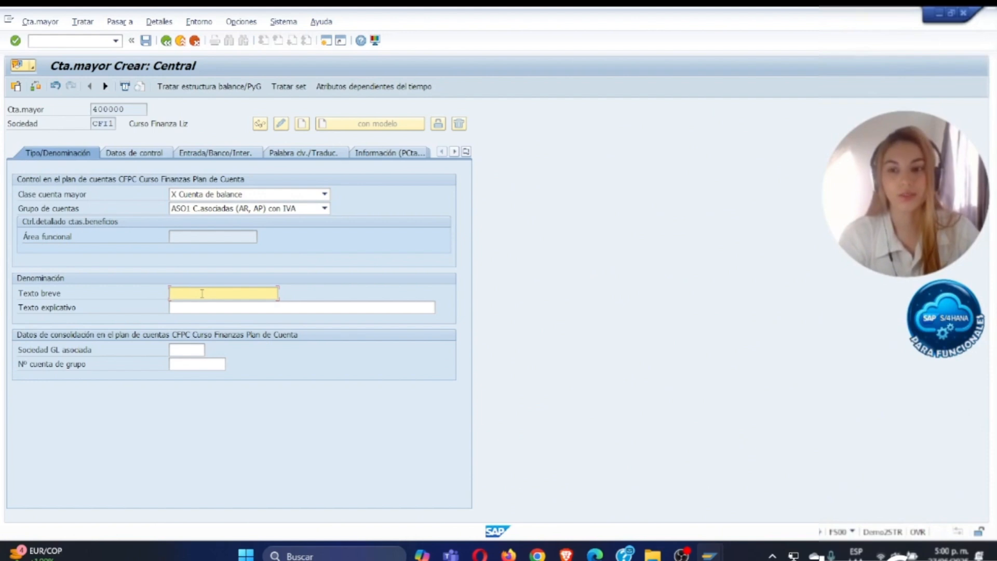
{"action": "left_click", "coordinate": [204, 300]}
{"action": "left_click", "coordinate": [216, 307]}
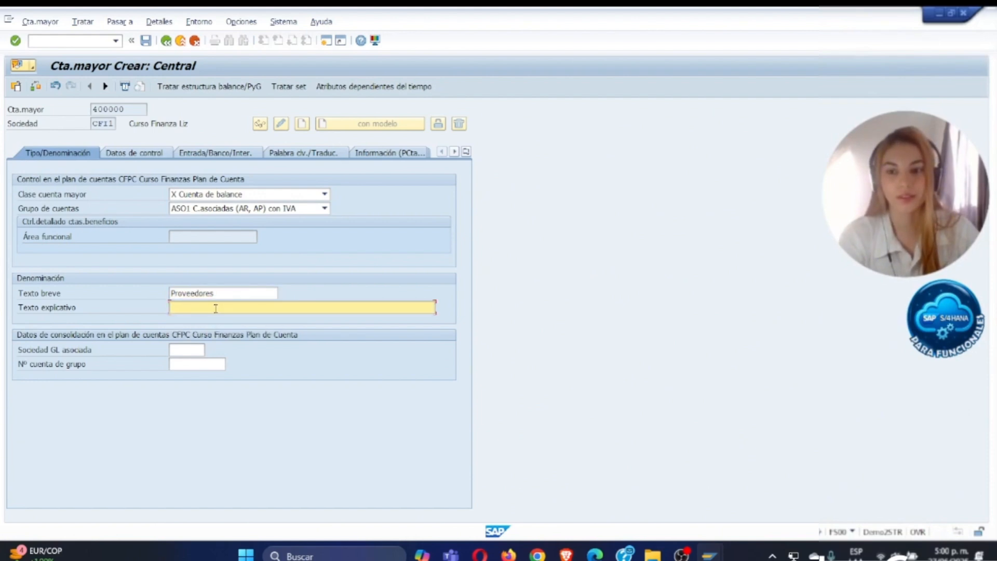
{"action": "type", "text": "P"}
{"action": "left_click", "coordinate": [202, 318]}
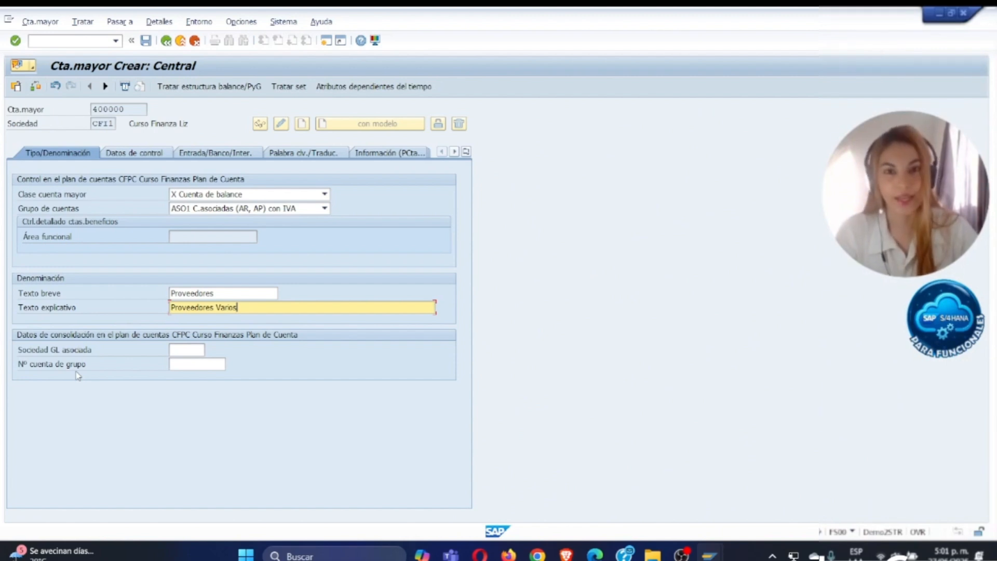
Step: In a new session, open chart of accounts CFPC in transaction OB13, clear its group chart of accounts and save
{"action": "left_click", "coordinate": [325, 40]}
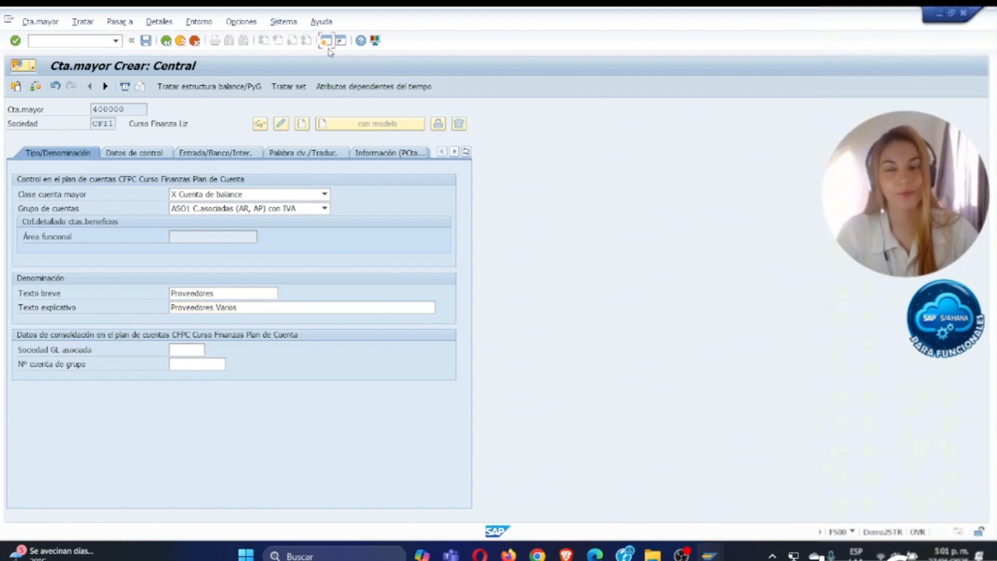
{"action": "type", "text": "OB"}
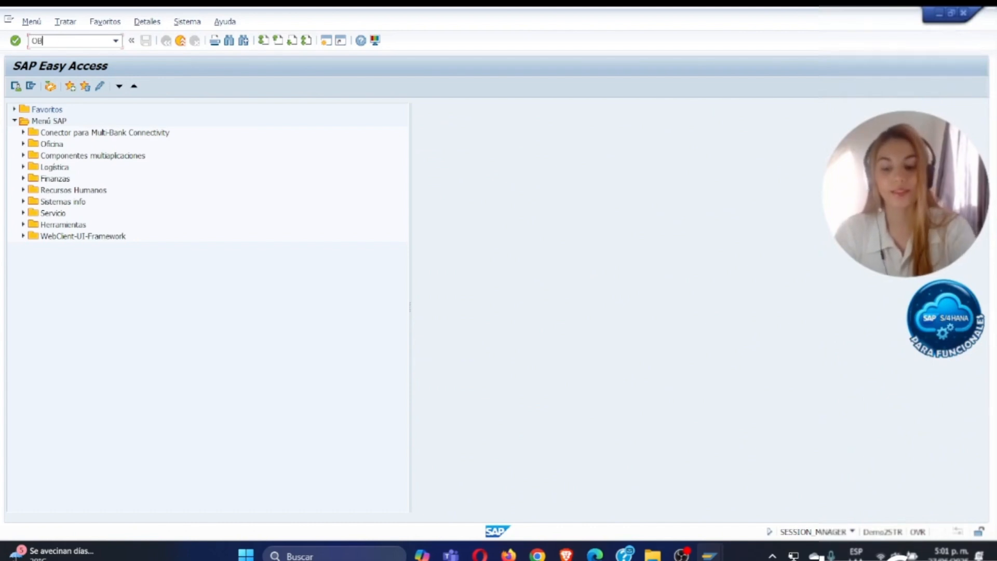
{"action": "type", "text": "1"}
{"action": "type", "text": "3"}
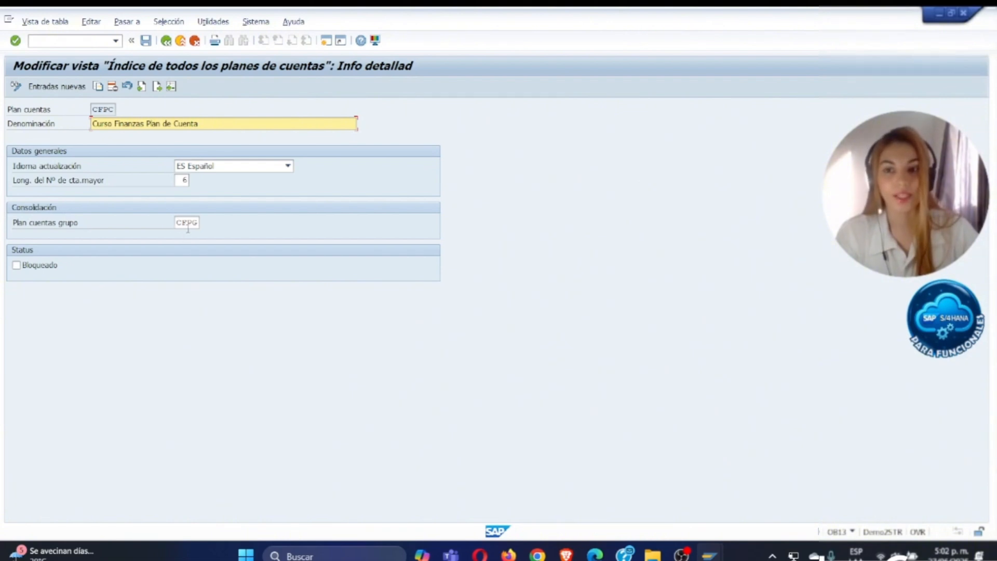
{"action": "double_click", "coordinate": [190, 225]}
{"action": "key", "text": "Delete"}
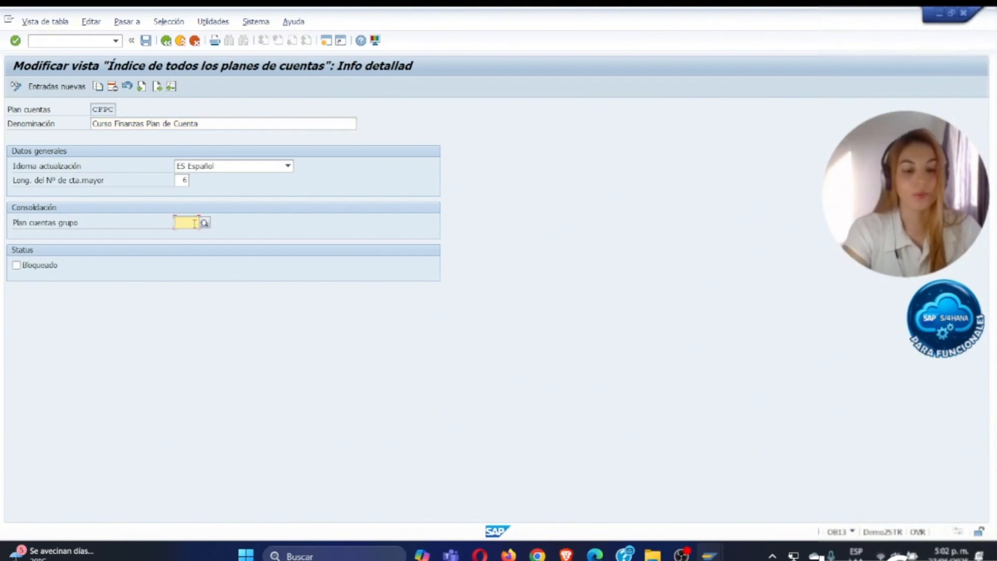
{"action": "left_click", "coordinate": [146, 41]}
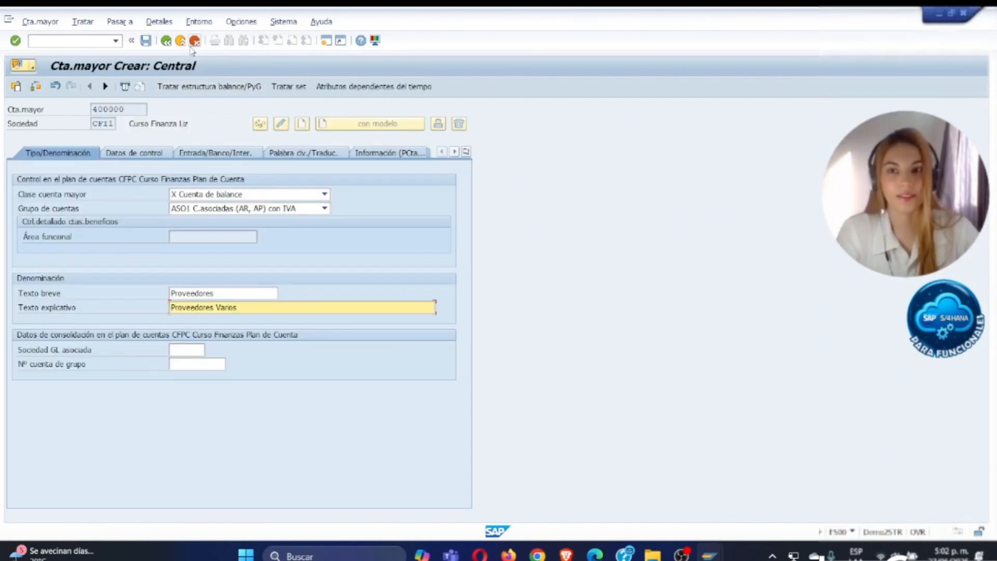
Step: Leave the unsaved G/L account without keeping its data and reopen transaction FS00
{"action": "left_click", "coordinate": [196, 41]}
{"action": "left_click", "coordinate": [249, 243]}
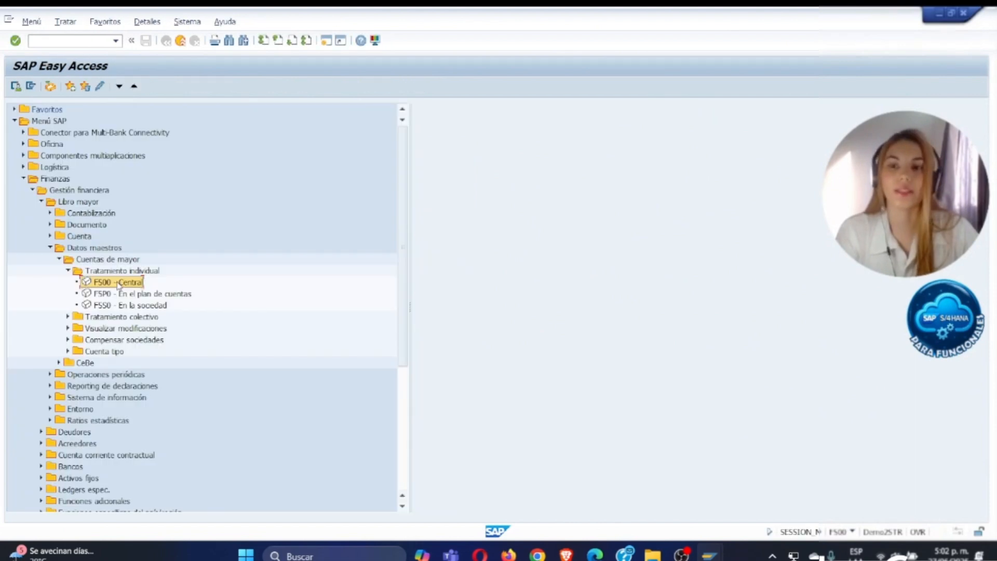
{"action": "double_click", "coordinate": [120, 283]}
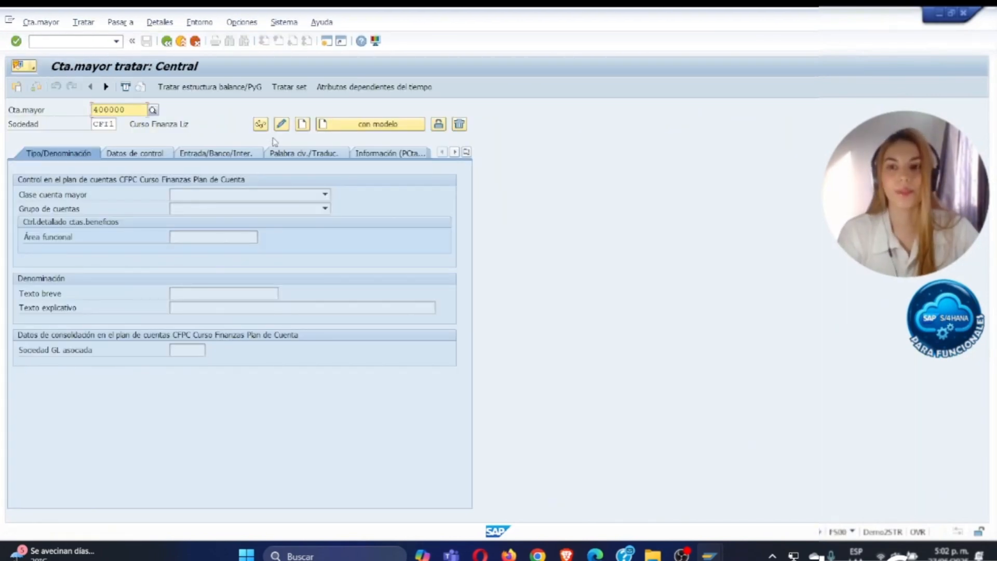
Step: Start creating the G/L account with class X Cuenta de balance and account group ASO1 C.asociadas (AR, AP) con IVA
{"action": "left_click", "coordinate": [302, 124]}
{"action": "left_click", "coordinate": [229, 195]}
{"action": "left_click", "coordinate": [222, 259]}
{"action": "left_click", "coordinate": [209, 209]}
{"action": "left_click", "coordinate": [219, 219]}
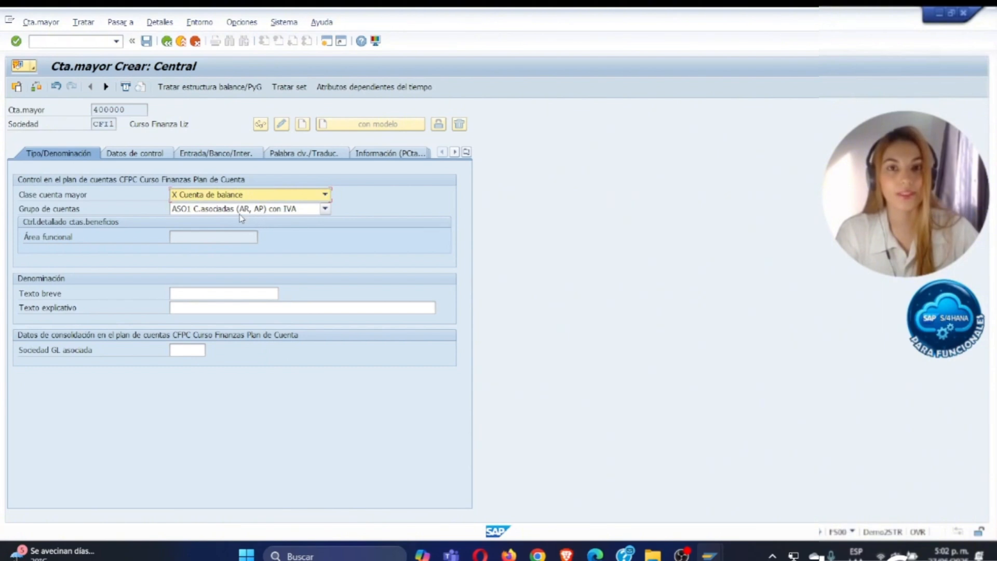
Step: Enter Proveedores as the new account's short text and Proveedores Varios as its explanatory text
{"action": "left_click", "coordinate": [197, 293]}
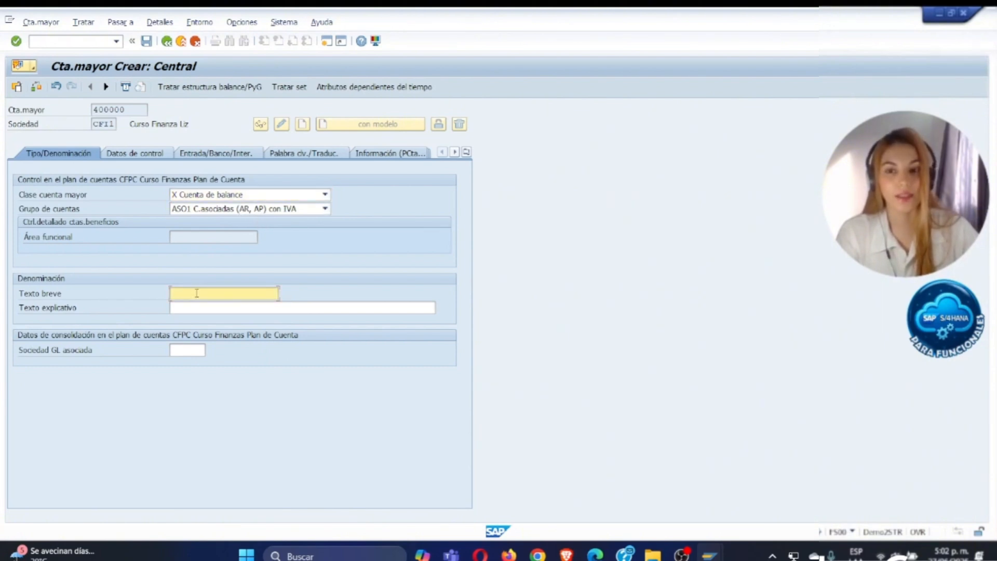
{"action": "type", "text": "P"}
{"action": "left_click", "coordinate": [198, 308]}
{"action": "left_click", "coordinate": [198, 308]}
{"action": "type", "text": "P"}
{"action": "left_click", "coordinate": [199, 318]}
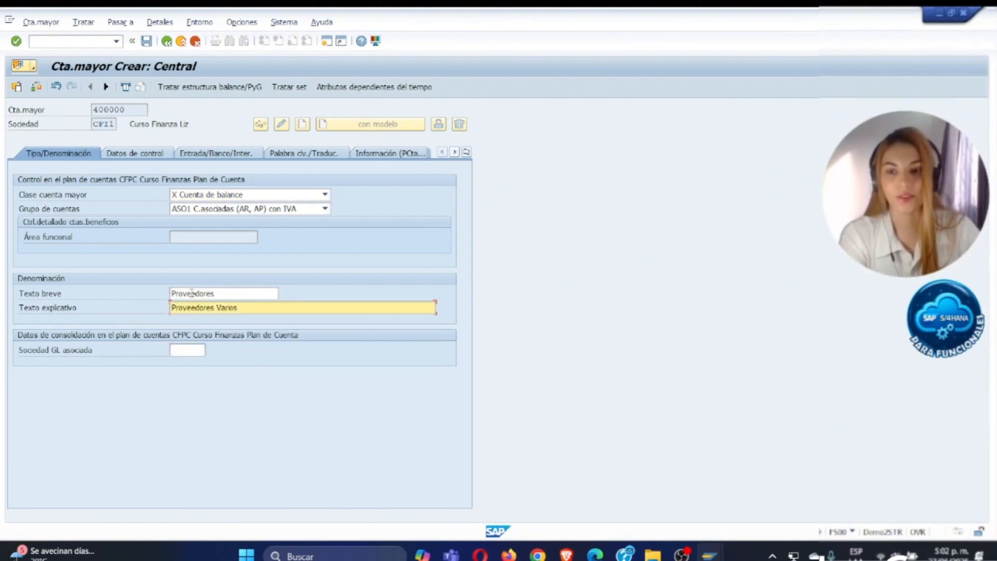
Step: In the control data, set the tax category to - (Sólo se permite IVA soportado) and Cta. asociada p/clase cta. to K Acreedores
{"action": "left_click", "coordinate": [130, 155]}
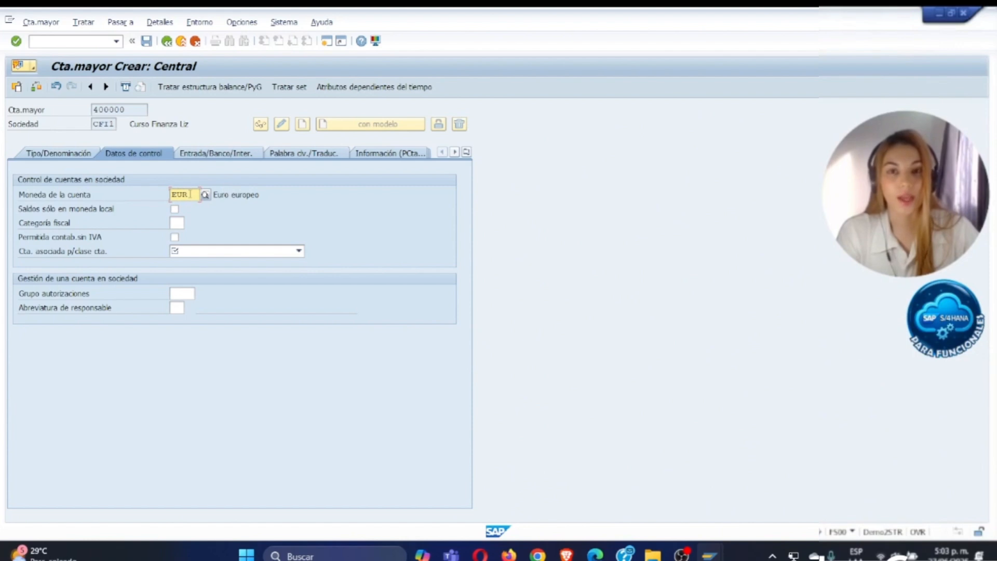
{"action": "left_click", "coordinate": [177, 223]}
{"action": "left_click", "coordinate": [189, 224]}
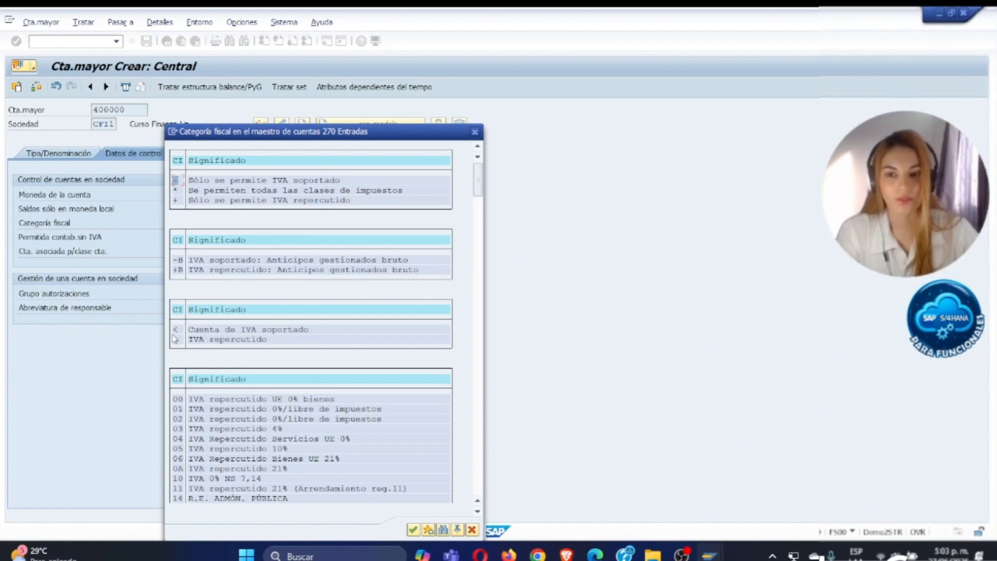
{"action": "scroll", "coordinate": [298, 379], "scroll_direction": "down", "scroll_amount": 1}
{"action": "scroll", "coordinate": [297, 379], "scroll_direction": "down", "scroll_amount": 2}
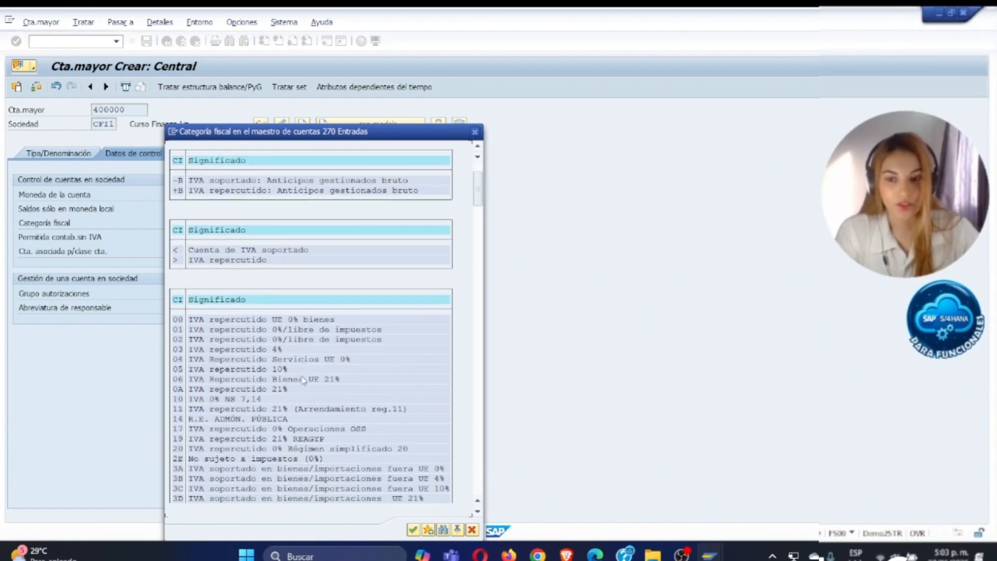
{"action": "left_click", "coordinate": [178, 370]}
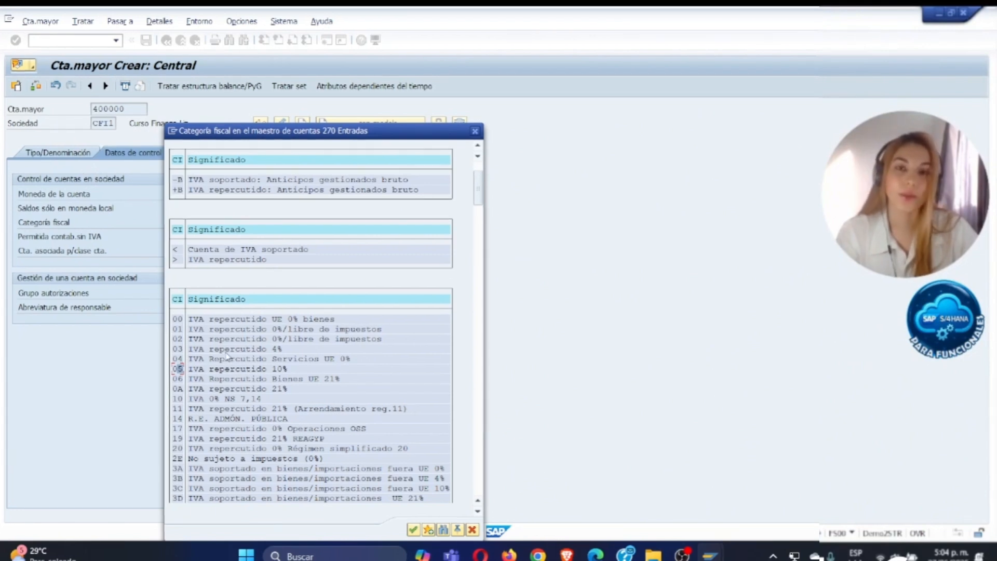
{"action": "scroll", "coordinate": [187, 193], "scroll_direction": "up", "scroll_amount": 1}
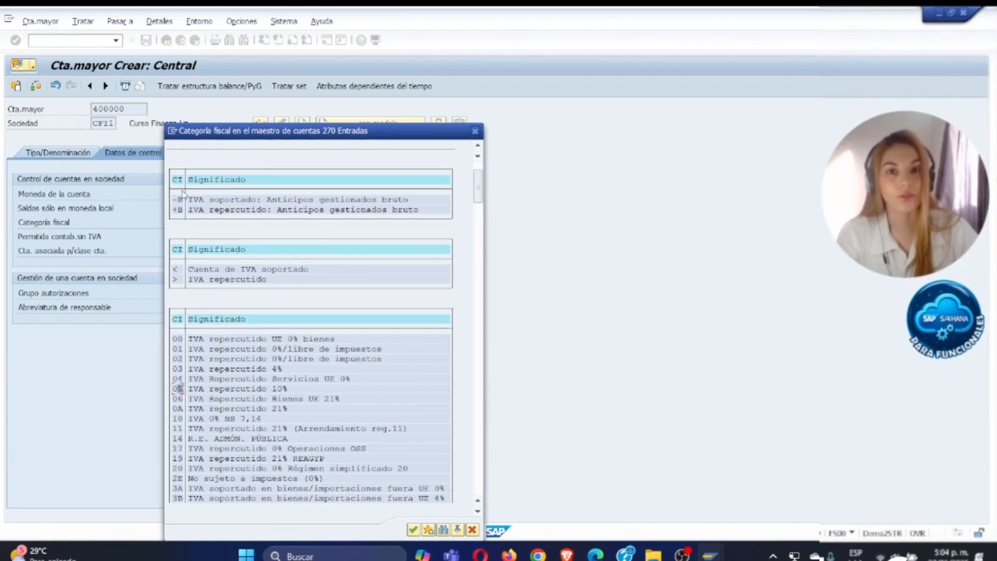
{"action": "scroll", "coordinate": [188, 193], "scroll_direction": "up", "scroll_amount": 1}
{"action": "scroll", "coordinate": [188, 193], "scroll_direction": "up", "scroll_amount": 4}
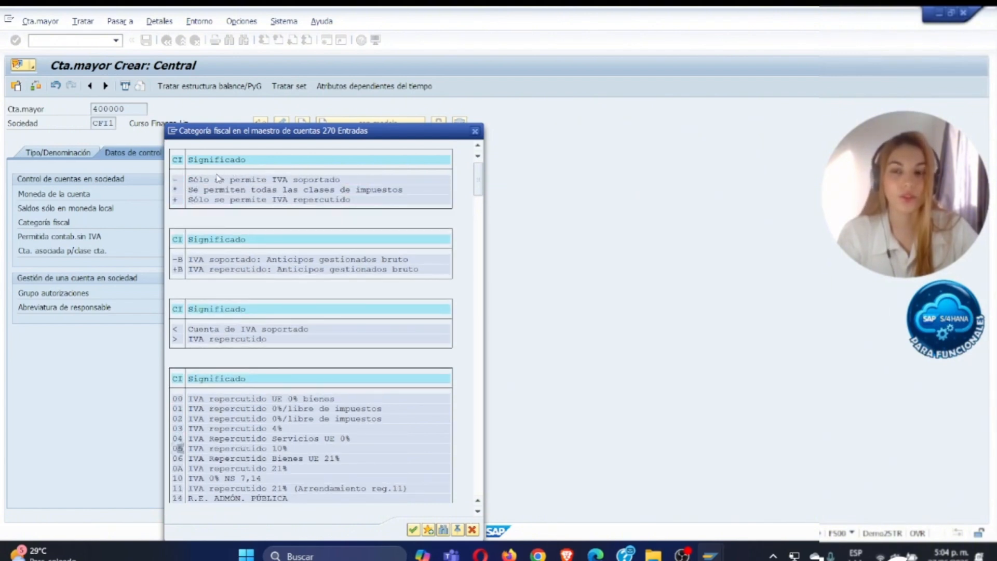
{"action": "double_click", "coordinate": [175, 181]}
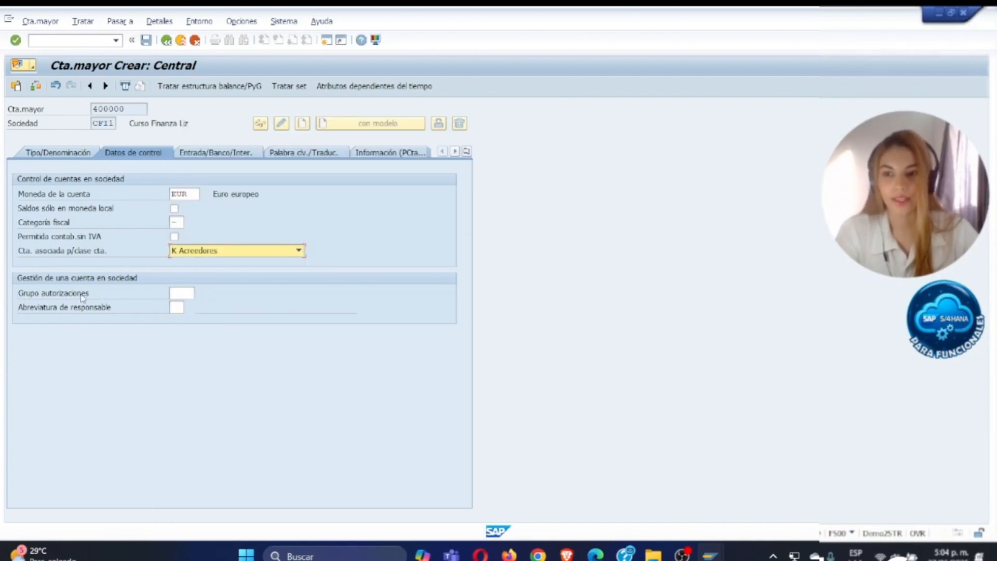
{"action": "left_click", "coordinate": [27, 313]}
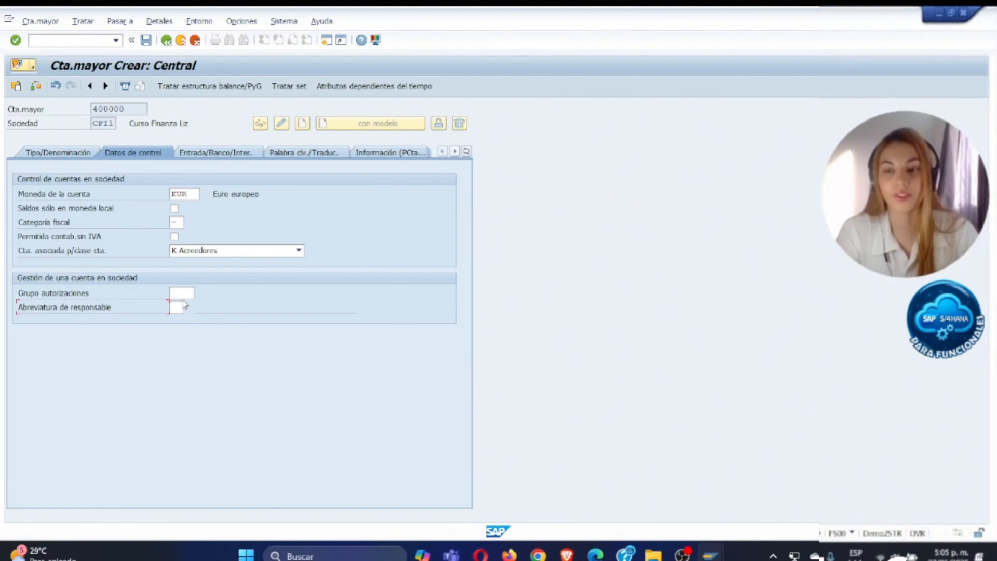
{"action": "left_click", "coordinate": [182, 294]}
Step: Assign field status group G067 (Cuentas asociadas) for document entry and save the G/L account
{"action": "left_click", "coordinate": [215, 152]}
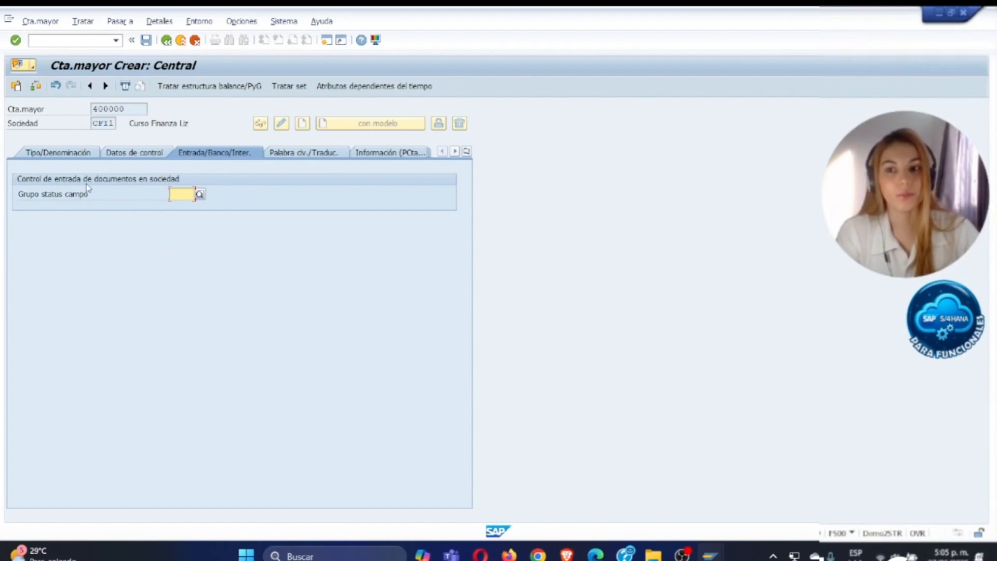
{"action": "left_click", "coordinate": [199, 195]}
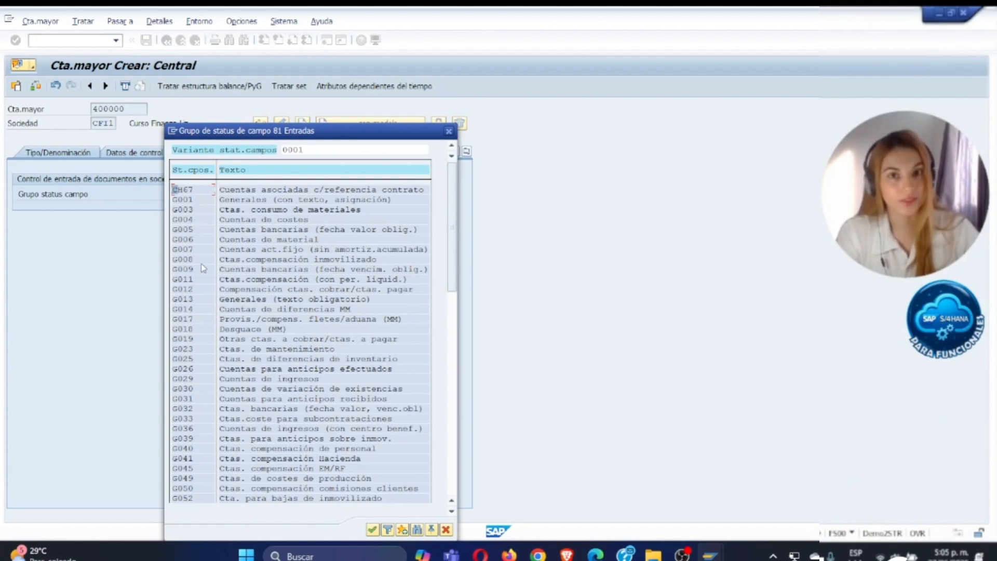
{"action": "scroll", "coordinate": [207, 290], "scroll_direction": "down", "scroll_amount": 3}
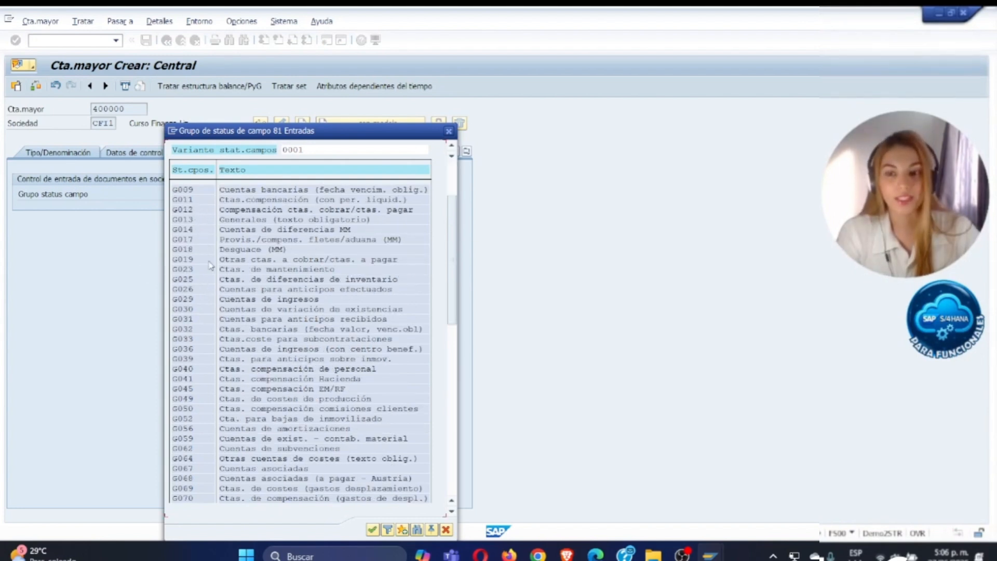
{"action": "scroll", "coordinate": [225, 294], "scroll_direction": "down", "scroll_amount": 2}
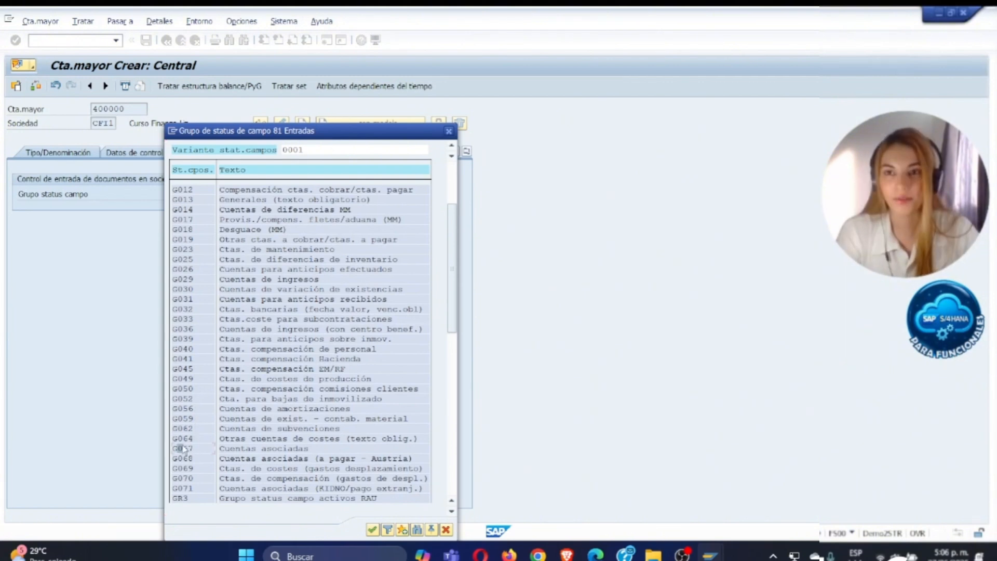
{"action": "double_click", "coordinate": [230, 451]}
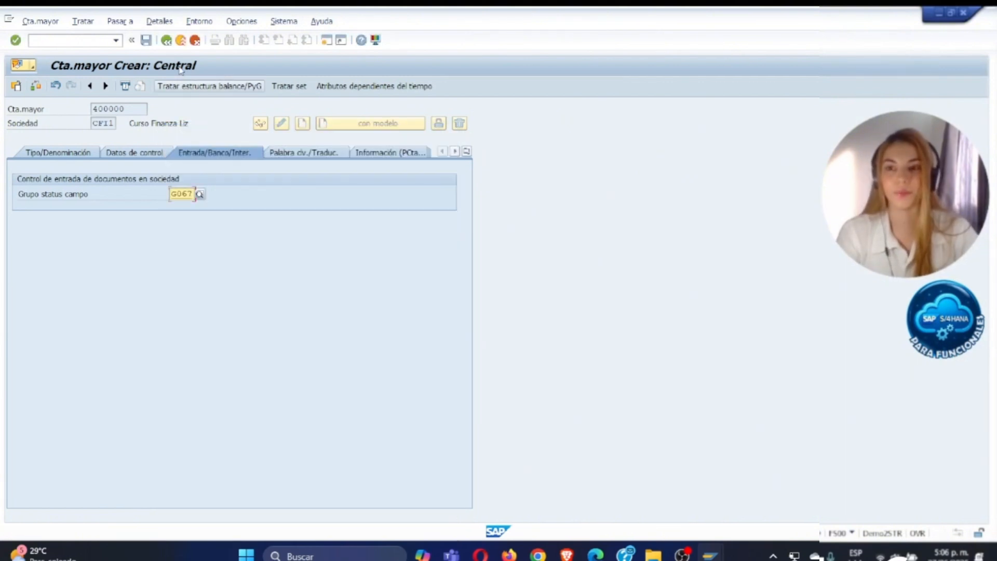
{"action": "left_click", "coordinate": [146, 40]}
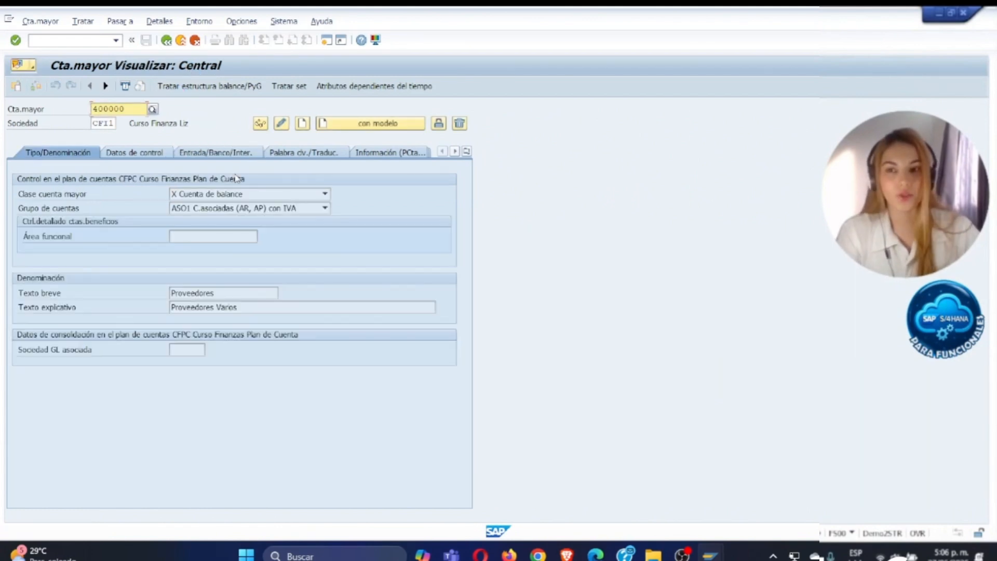
Step: Start creating G/L account 401000 in company code CFI1, using account 400000 of CFI1 as the template
{"action": "left_click", "coordinate": [133, 110]}
{"action": "key", "text": "BackSpace"}
{"action": "key", "text": "BackSpace"}
{"action": "key", "text": "BackSpace"}
{"action": "key", "text": "BackSpace"}
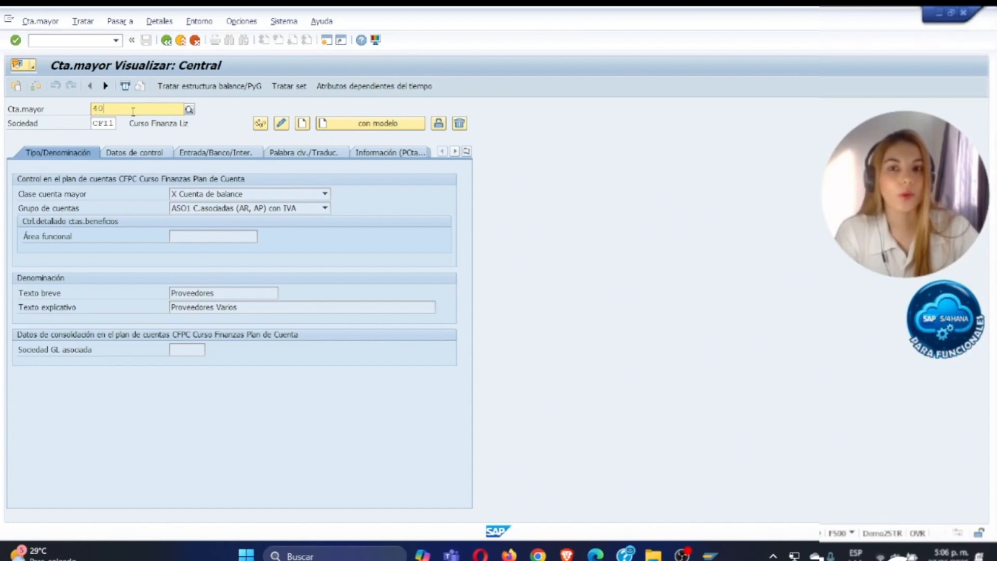
{"action": "type", "text": "1000"}
{"action": "left_click", "coordinate": [370, 123]}
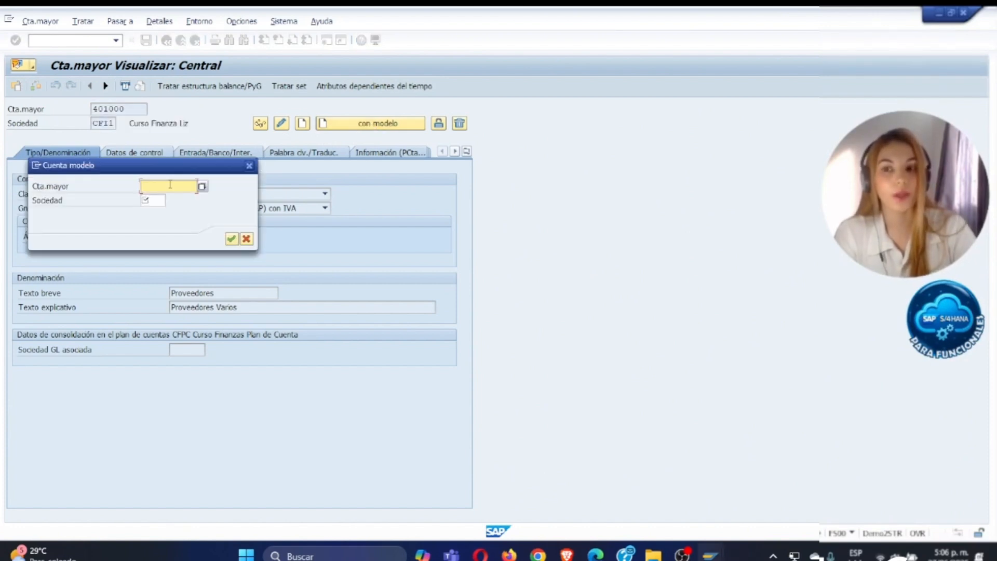
{"action": "type", "text": "400"}
{"action": "left_click", "coordinate": [157, 199]}
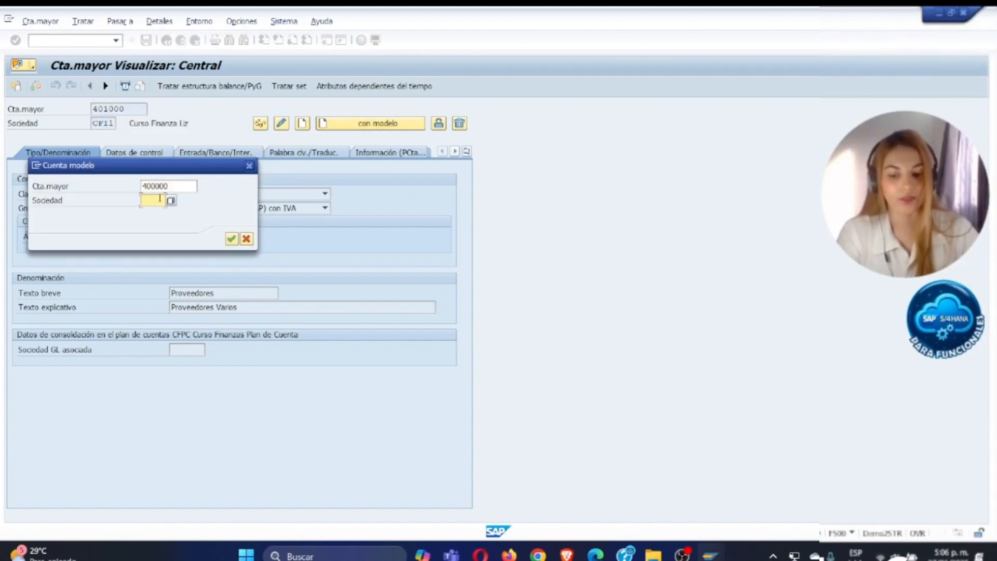
{"action": "key", "text": "Return"}
Step: Change the new account's explanatory text to Proveedores Error and save the G/L account
{"action": "left_click_drag", "start_coordinate": [238, 307], "coordinate": [182, 307]}
{"action": "left_click", "coordinate": [259, 306]}
{"action": "key", "text": "BackSpace"}
{"action": "key", "text": "BackSpace"}
{"action": "key", "text": "BackSpace"}
{"action": "key", "text": "BackSpace"}
{"action": "key", "text": "BackSpace"}
{"action": "key", "text": "BackSpace"}
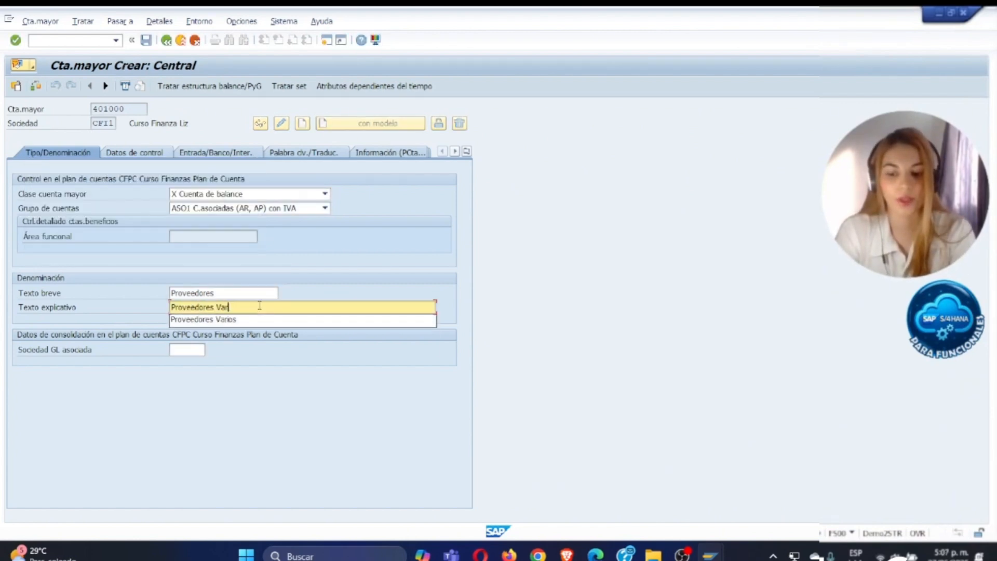
{"action": "type", "text": "eRROR"}
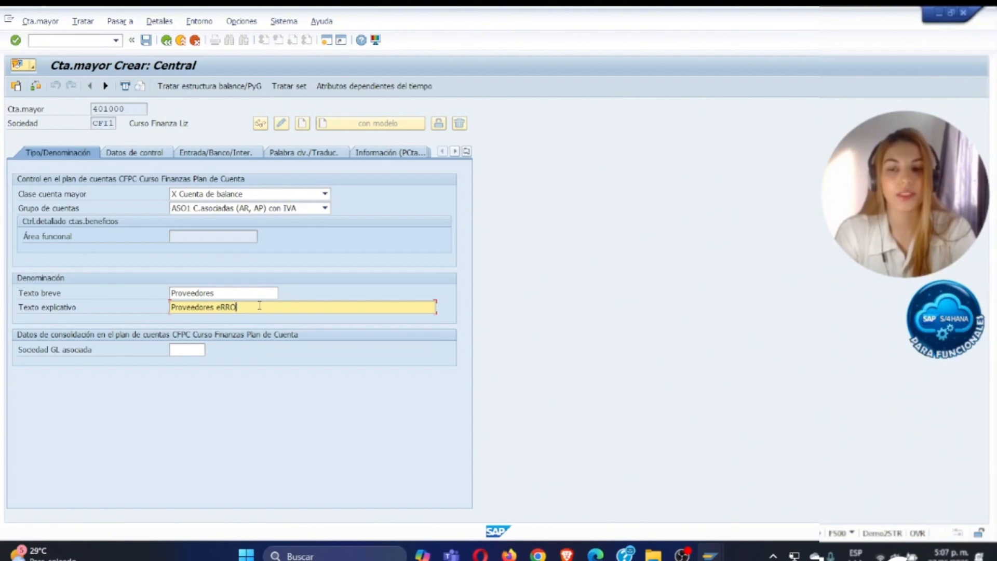
{"action": "key", "text": "BackSpace"}
{"action": "key", "text": "BackSpace"}
{"action": "key", "text": "BackSpace"}
{"action": "key", "text": "BackSpace"}
{"action": "type", "text": "Err"}
{"action": "key", "text": "ctrl+s"}
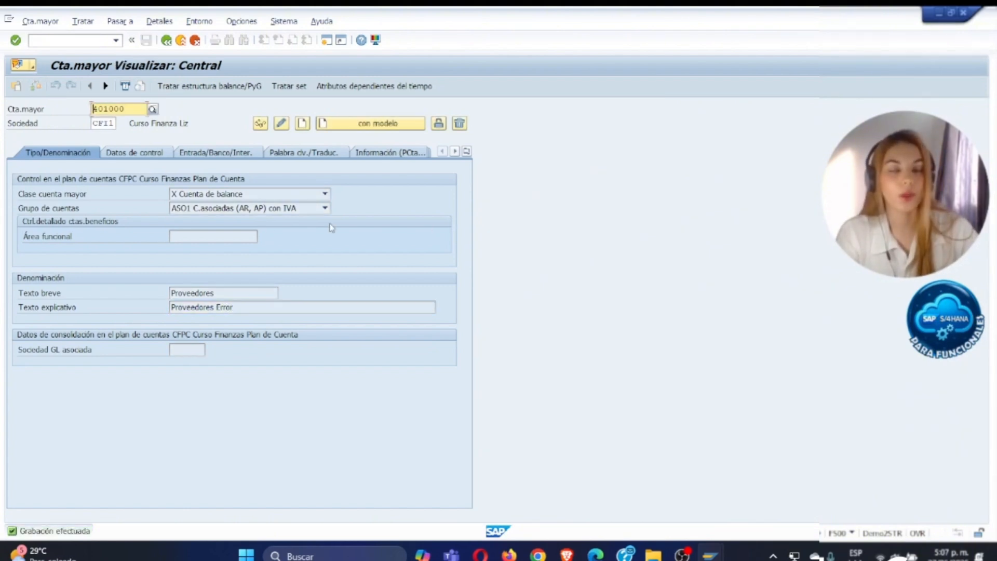
Step: Mark account 401000 for deletion in both the company code and the chart of accounts, and save
{"action": "left_click", "coordinate": [460, 124]}
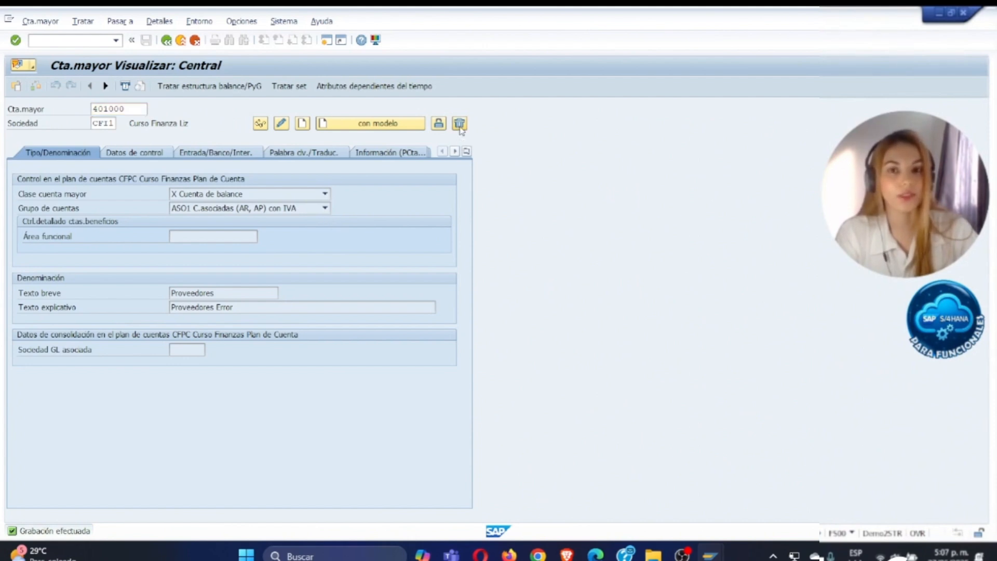
{"action": "left_click", "coordinate": [22, 238]}
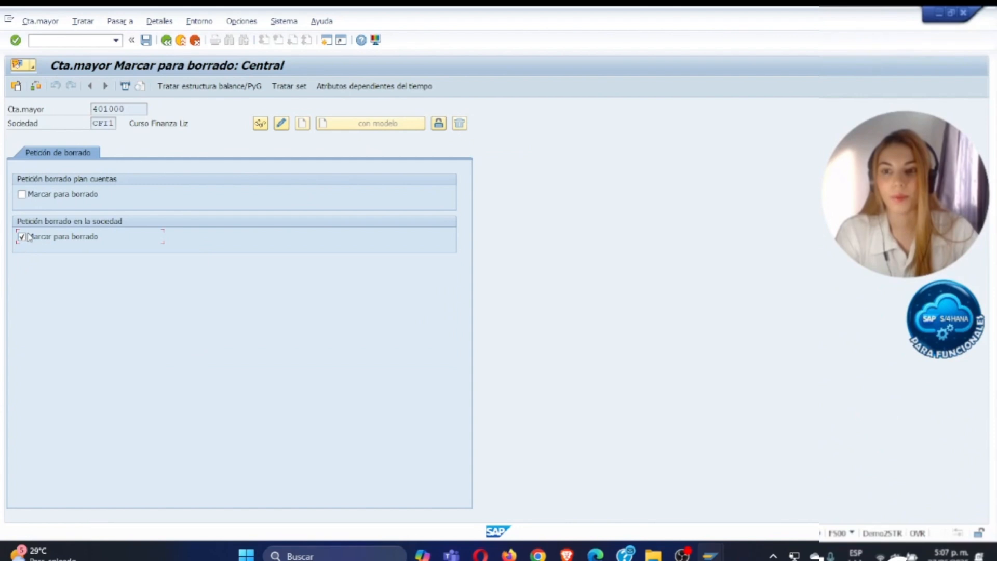
{"action": "left_click", "coordinate": [22, 195]}
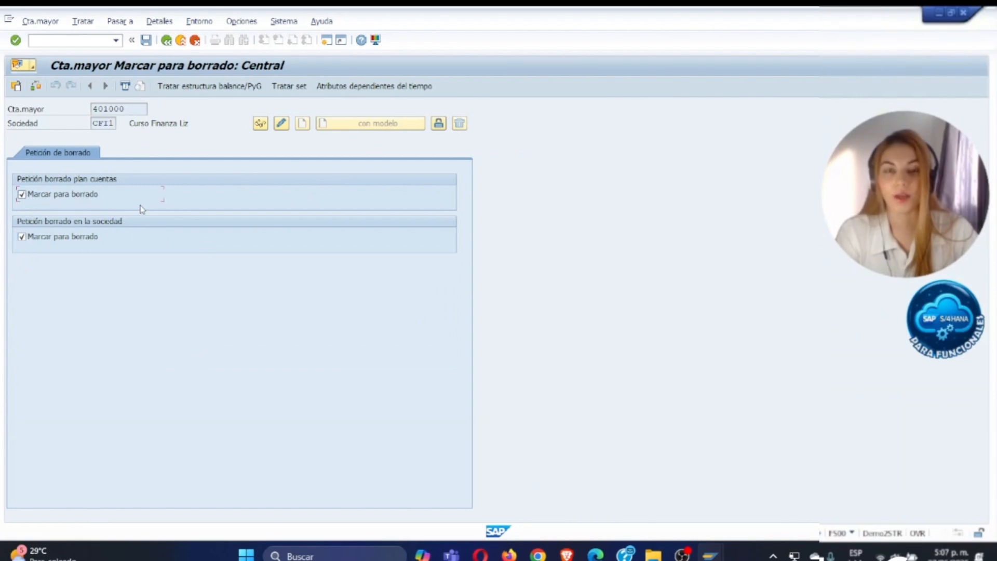
{"action": "left_click", "coordinate": [146, 40]}
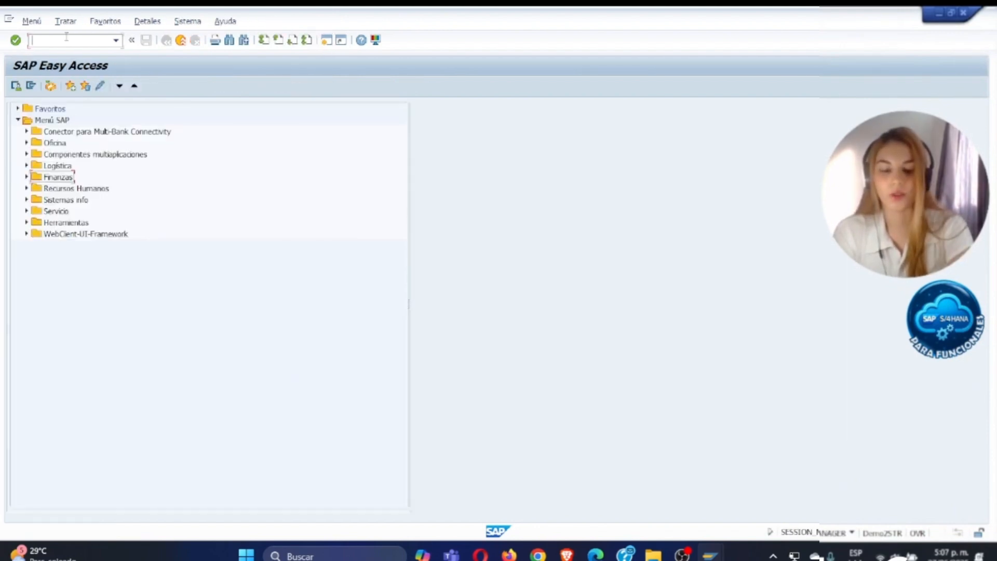
Step: Open transaction OBR2 and select G/L account 401000 for deletion with Borrar cuentas de mayor
{"action": "type", "text": "r2"}
{"action": "key", "text": "Return"}
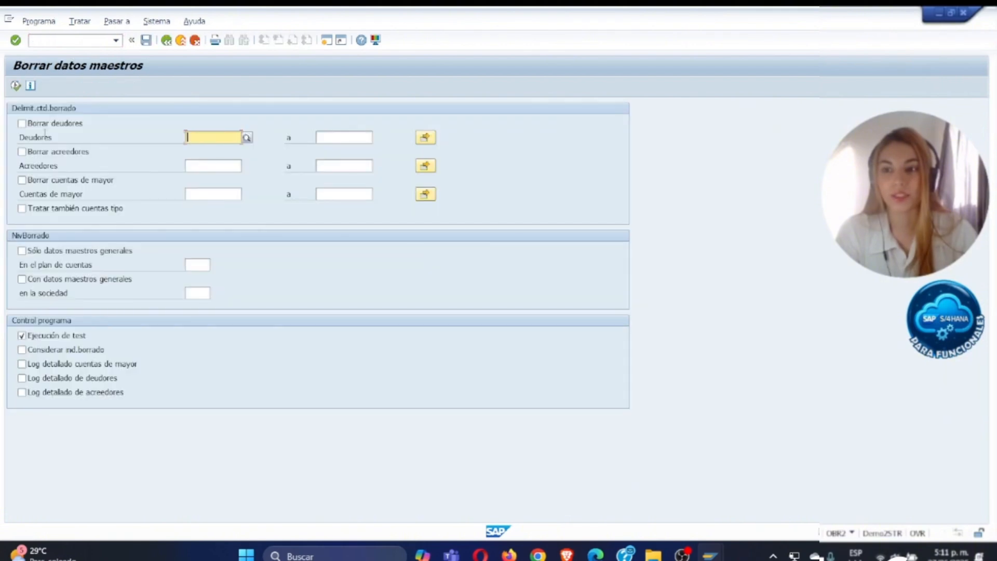
{"action": "left_click", "coordinate": [22, 180]}
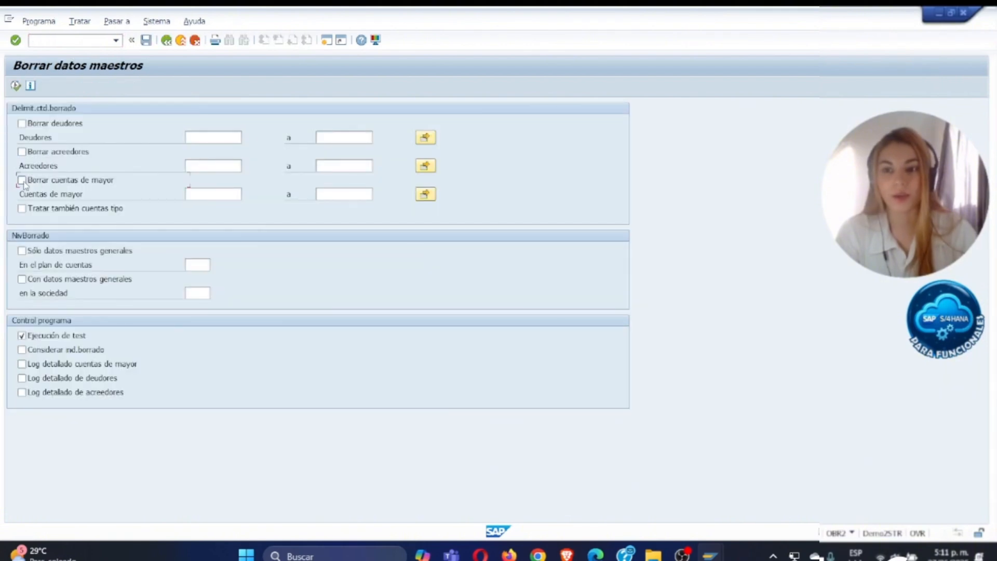
{"action": "left_click", "coordinate": [215, 194]}
{"action": "type", "text": "401000"}
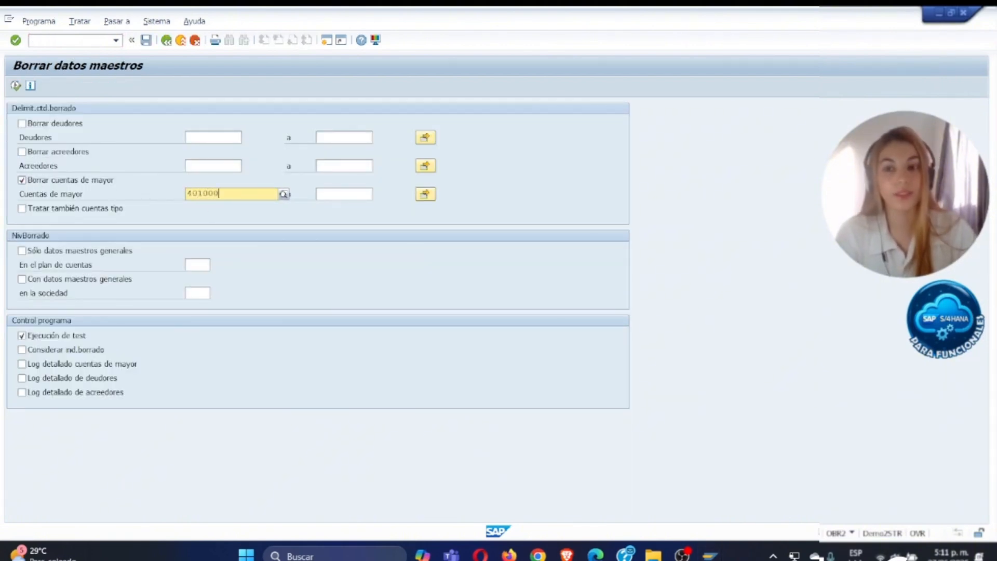
{"action": "left_click", "coordinate": [207, 218]}
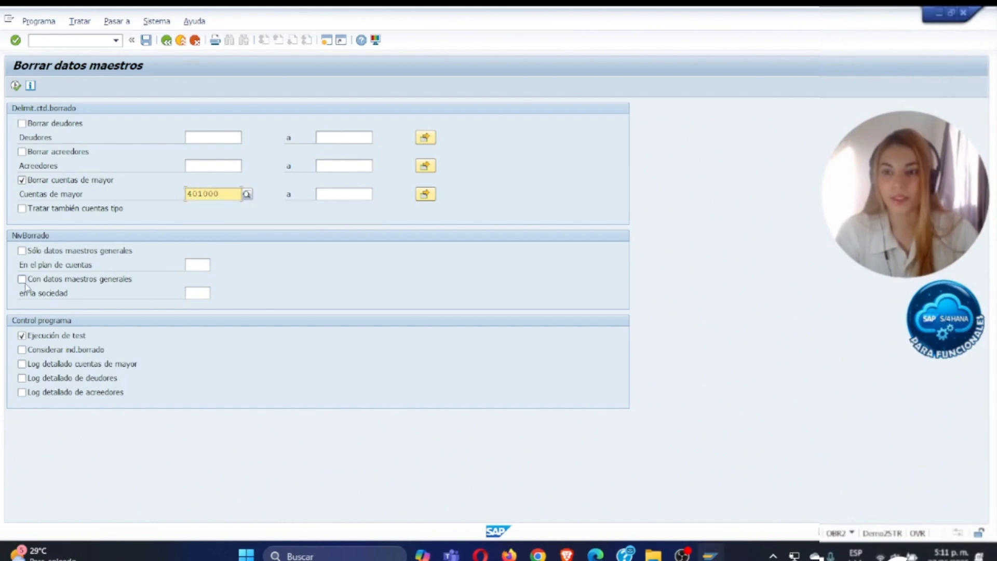
Step: Include general master data for company code CFI1, execute the deletion as a test run and review its log
{"action": "left_click", "coordinate": [21, 279]}
{"action": "left_click", "coordinate": [188, 294]}
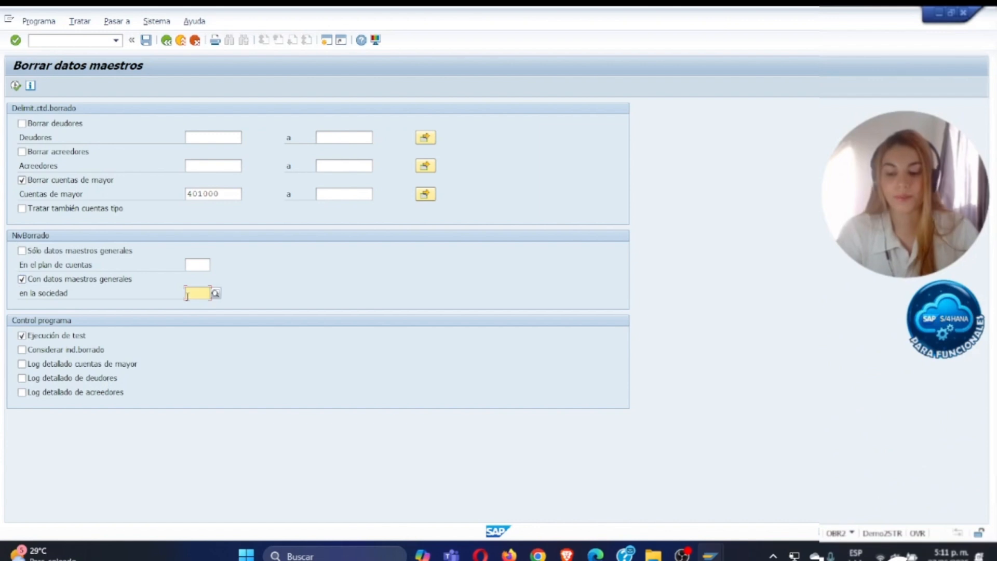
{"action": "type", "text": "CFI1"}
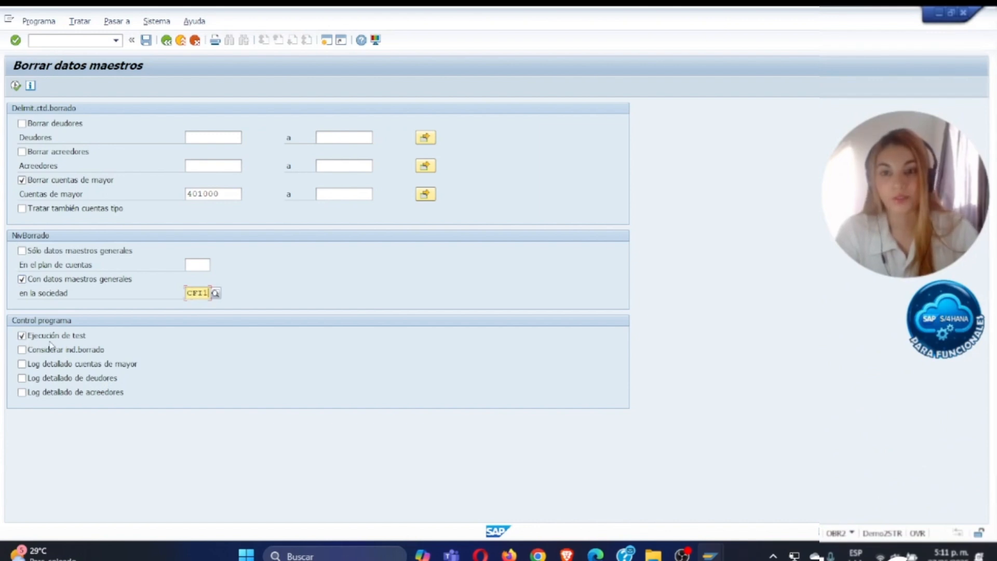
{"action": "left_click", "coordinate": [16, 86]}
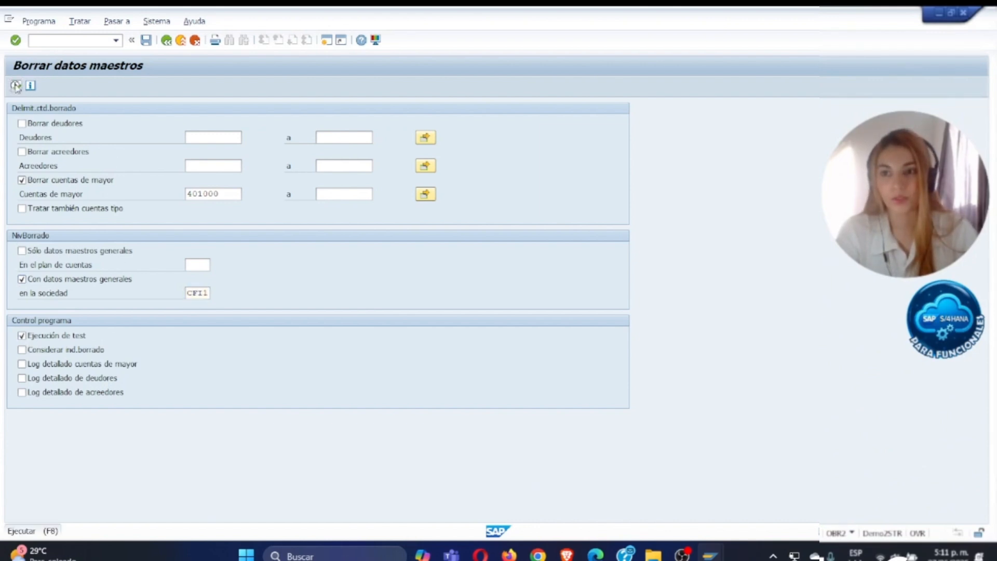
{"action": "scroll", "coordinate": [319, 312], "scroll_direction": "down", "scroll_amount": 5}
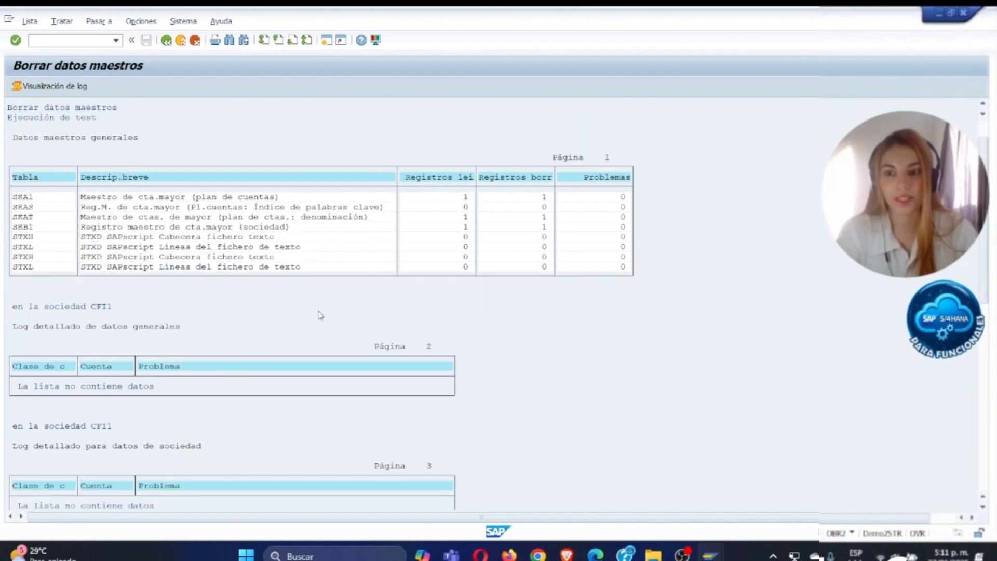
{"action": "scroll", "coordinate": [319, 314], "scroll_direction": "up", "scroll_amount": 5}
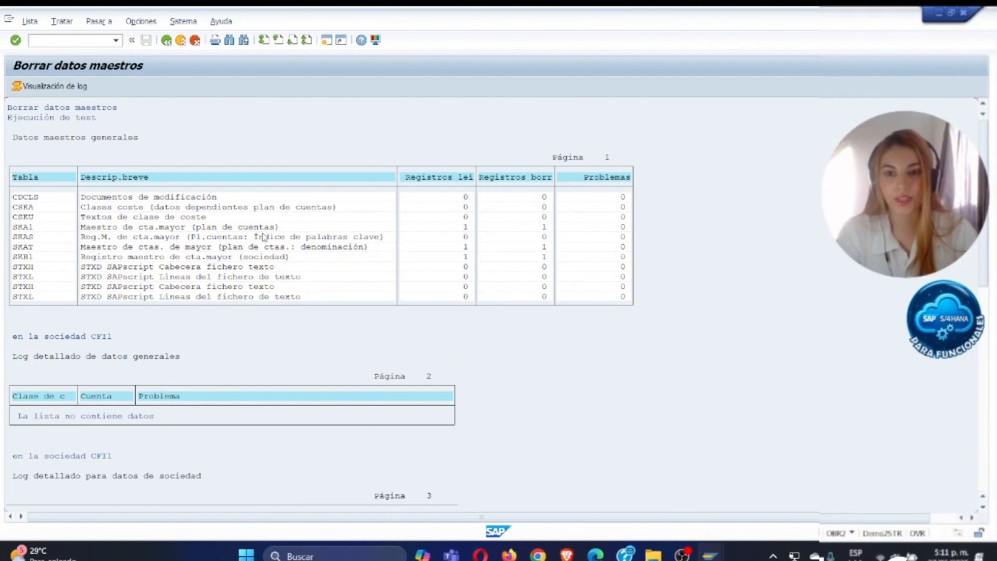
{"action": "key", "text": "F3"}
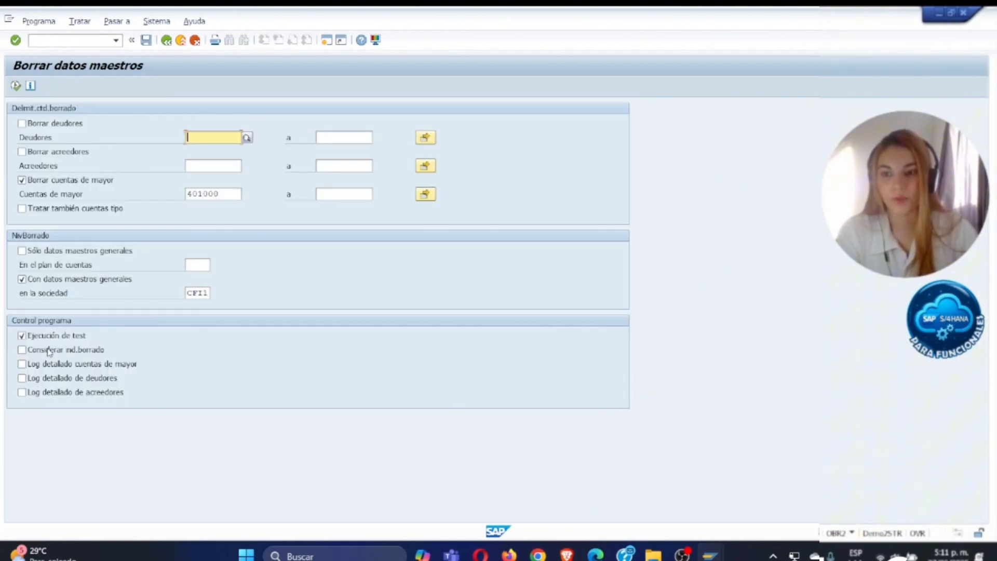
Step: Disable Ejecución de test, enable Considerar ind.borrado, run and confirm the real deletion, and leave the deletion program
{"action": "left_click", "coordinate": [22, 336]}
{"action": "left_click", "coordinate": [22, 350]}
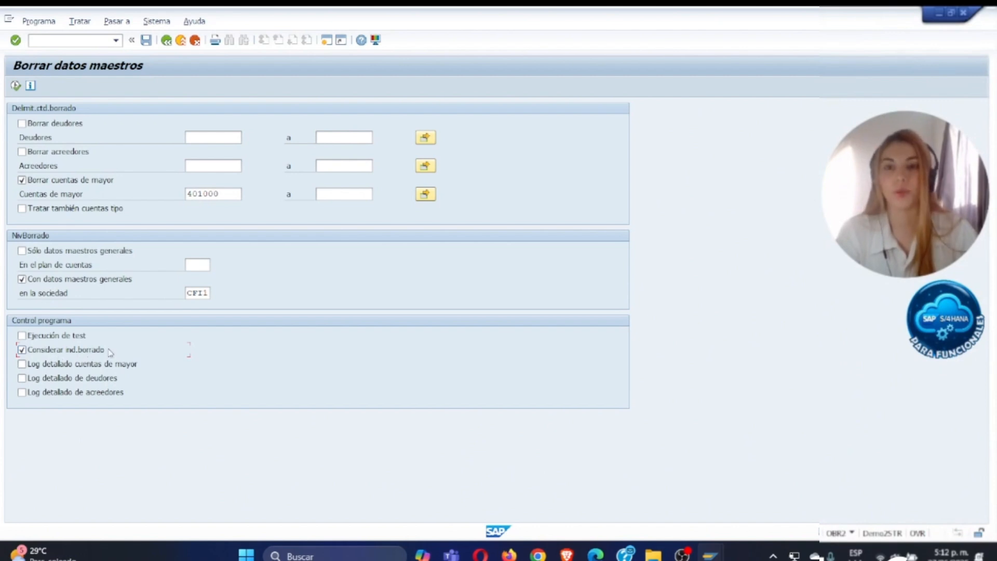
{"action": "left_click", "coordinate": [16, 86]}
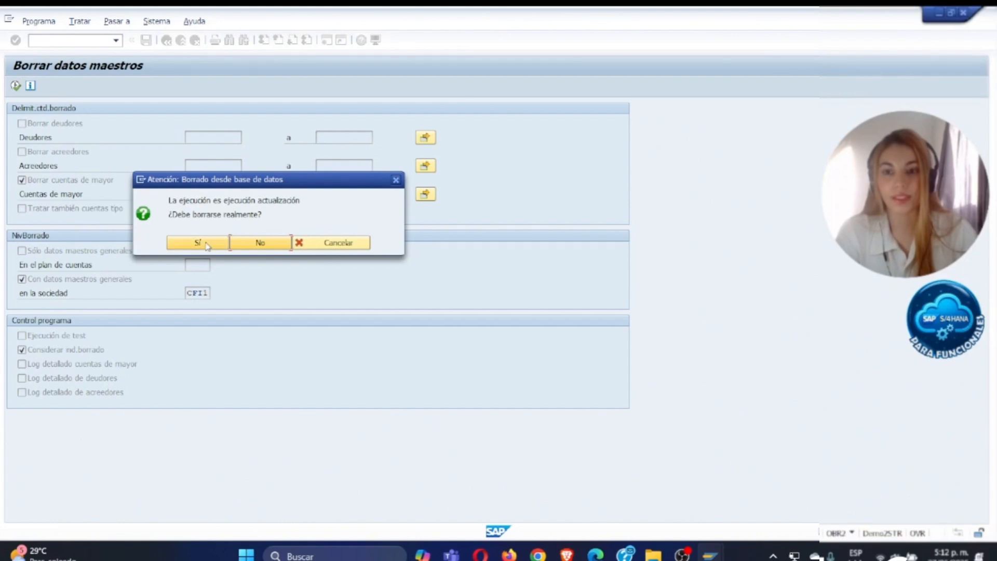
{"action": "left_click", "coordinate": [198, 242]}
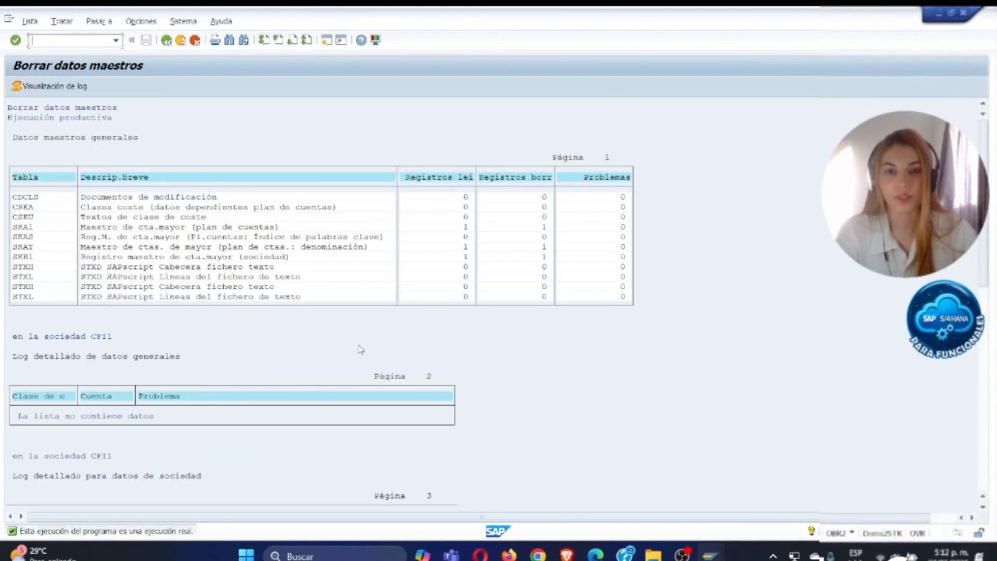
{"action": "left_click", "coordinate": [167, 41]}
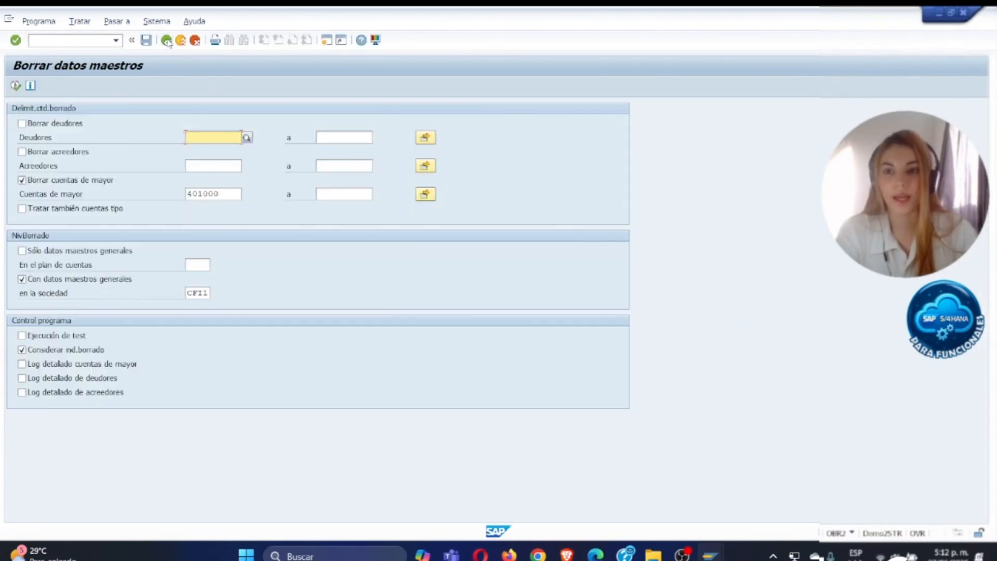
{"action": "left_click", "coordinate": [167, 41]}
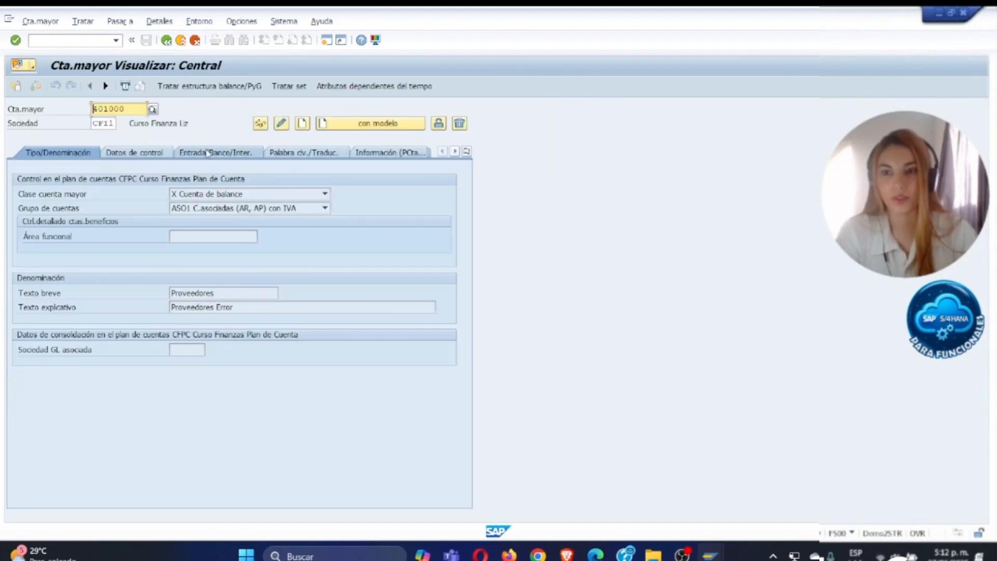
Step: In FS00, list the G/L accounts of company code CFI1 and check whether account 401000 still exists
{"action": "key", "text": "F4"}
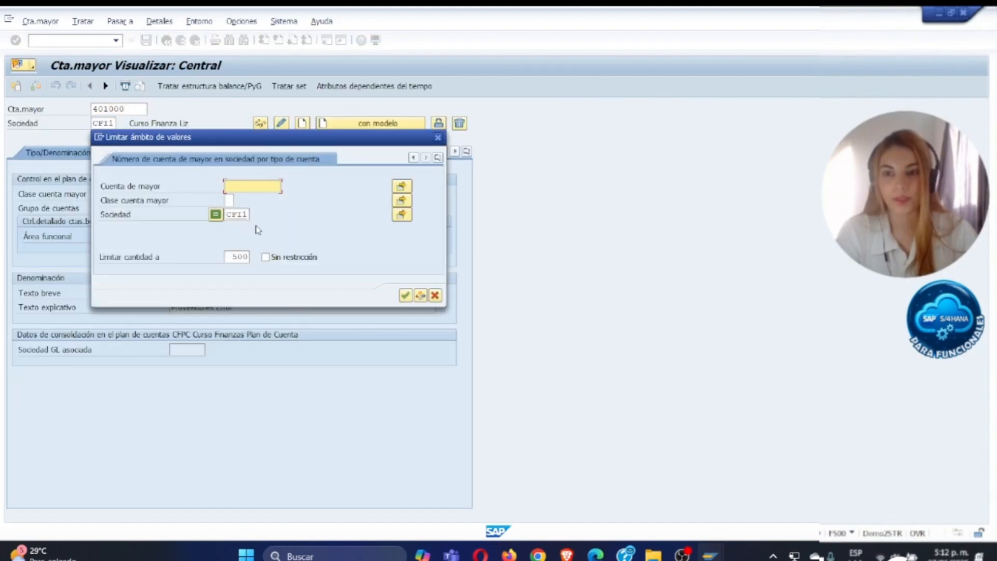
{"action": "left_click", "coordinate": [405, 296]}
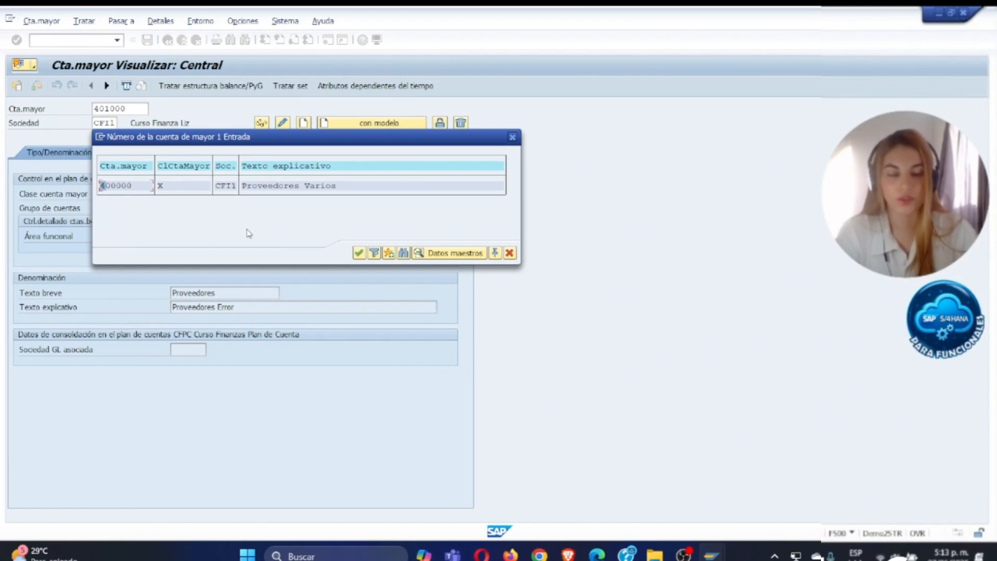
{"action": "left_click", "coordinate": [512, 137]}
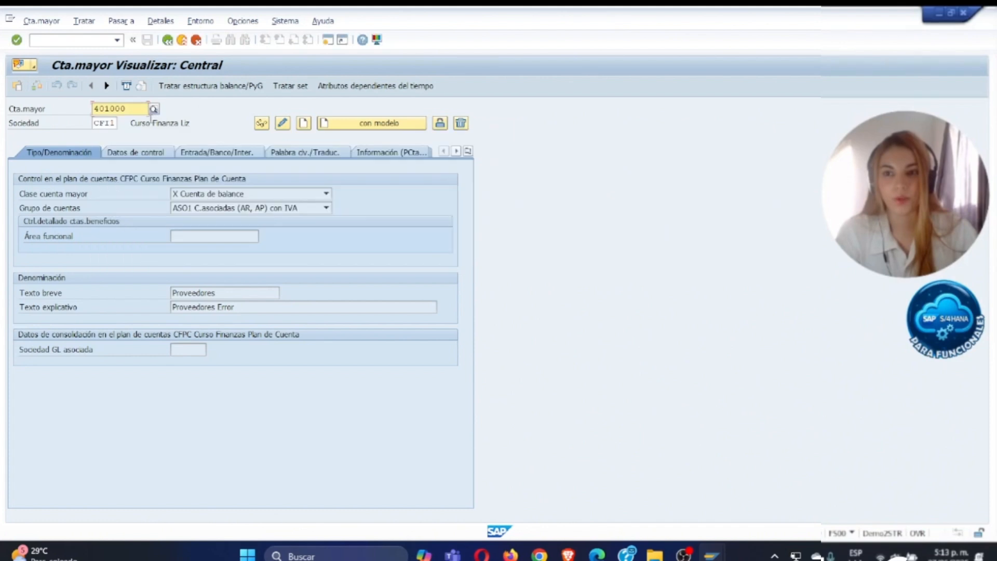
{"action": "key", "text": "F4"}
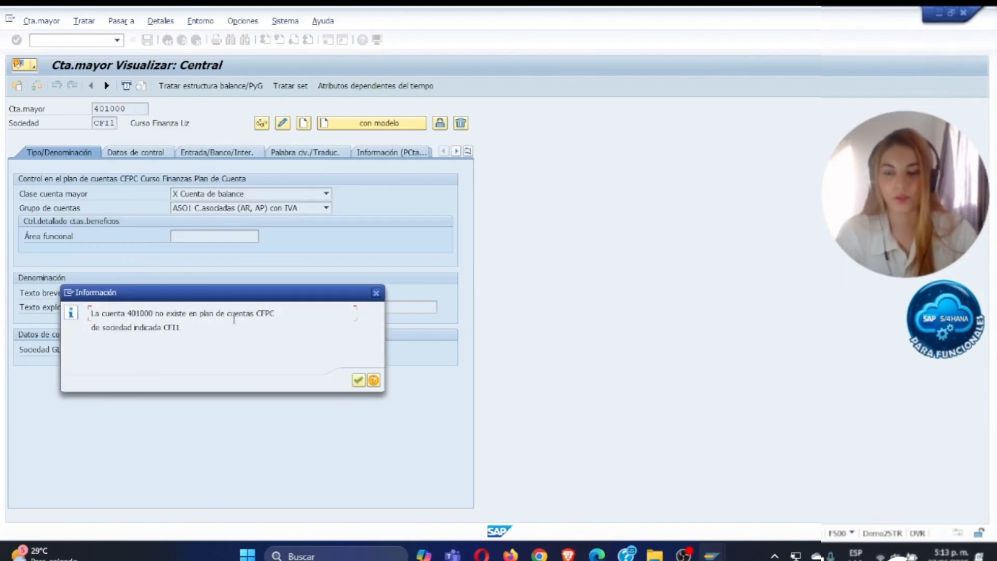
{"action": "left_click", "coordinate": [359, 380]}
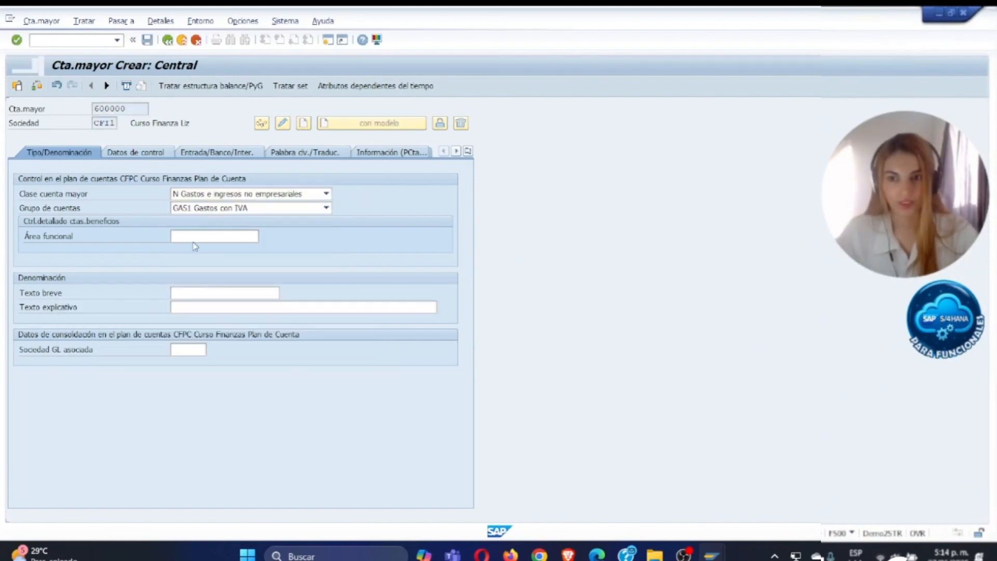
Step: For account 600000, enter Compras as short text, set the tax category to - and allow posting without tax
{"action": "left_click", "coordinate": [225, 292]}
{"action": "type", "text": "Compras"}
{"action": "left_click", "coordinate": [134, 153]}
{"action": "left_click", "coordinate": [177, 222]}
{"action": "type", "text": "-"}
{"action": "left_click", "coordinate": [175, 236]}
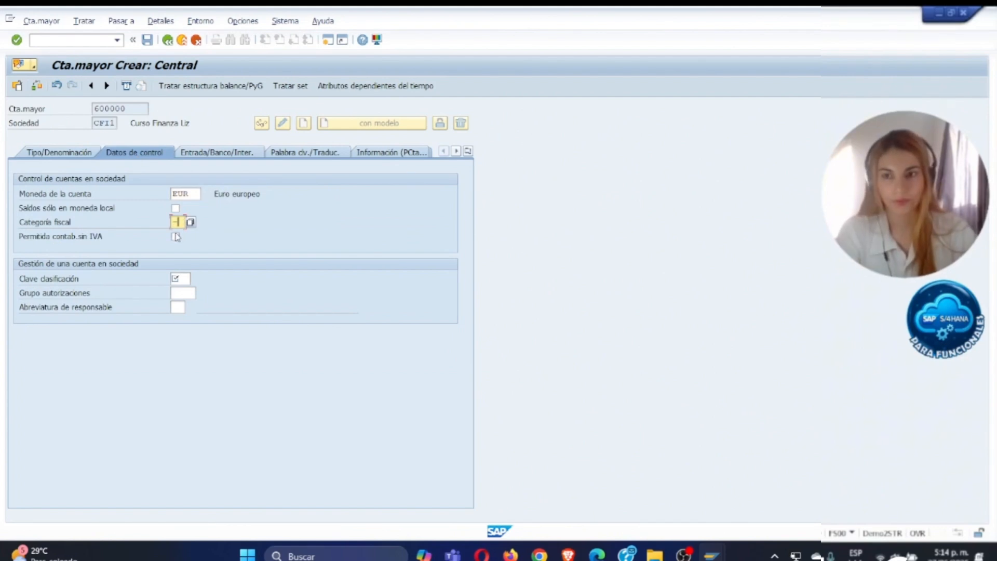
Step: For account 600000, set the sort key to 001 (Posting date) and the field status group to G001
{"action": "left_click", "coordinate": [172, 284]}
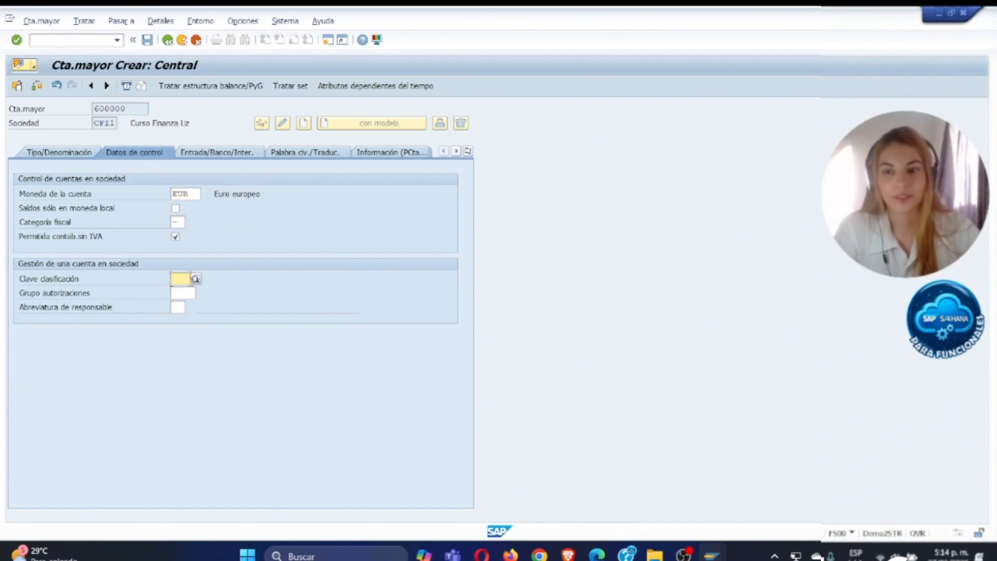
{"action": "left_click", "coordinate": [196, 280]}
{"action": "scroll", "coordinate": [214, 183], "scroll_direction": "down", "scroll_amount": 1}
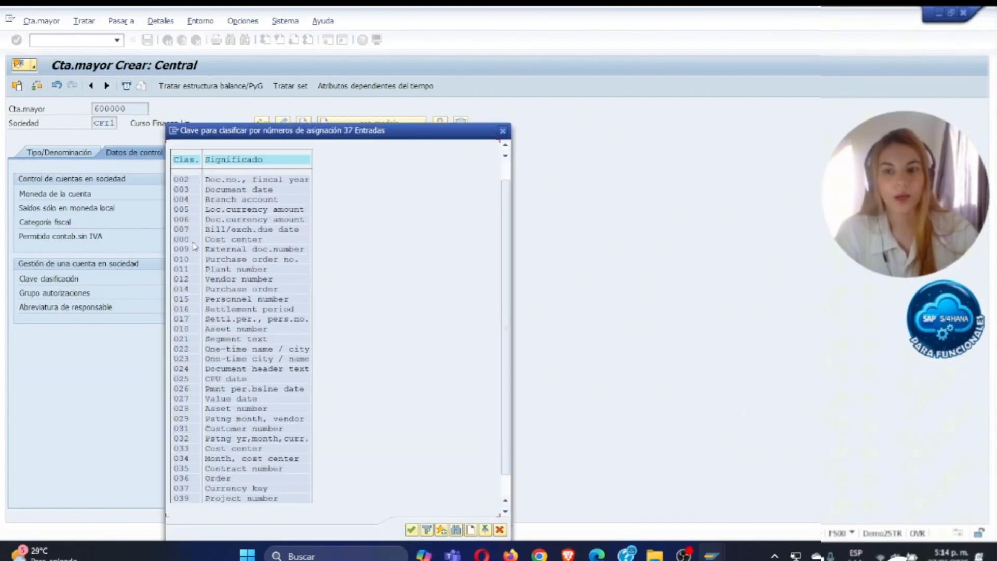
{"action": "scroll", "coordinate": [193, 246], "scroll_direction": "up", "scroll_amount": 2}
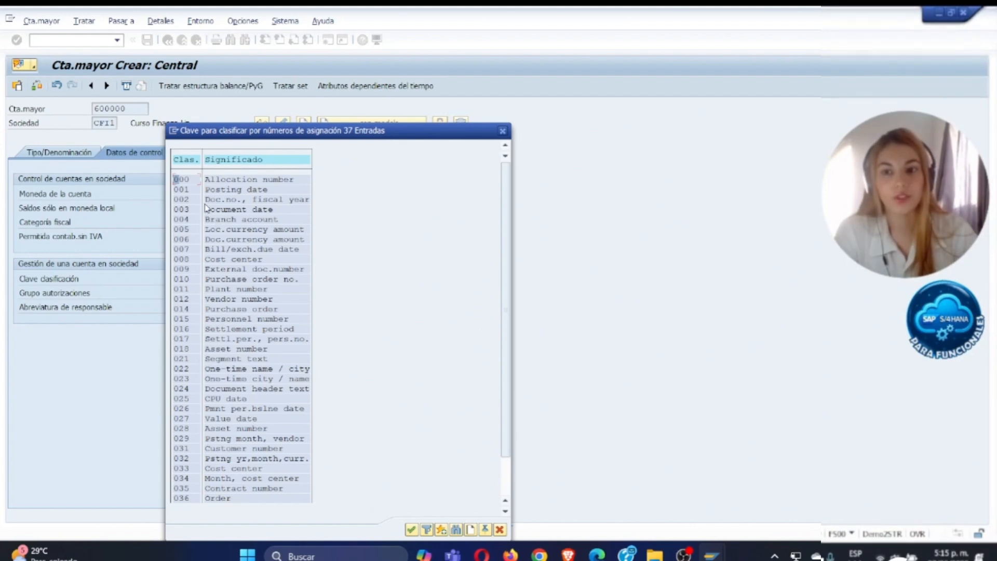
{"action": "left_click", "coordinate": [182, 191]}
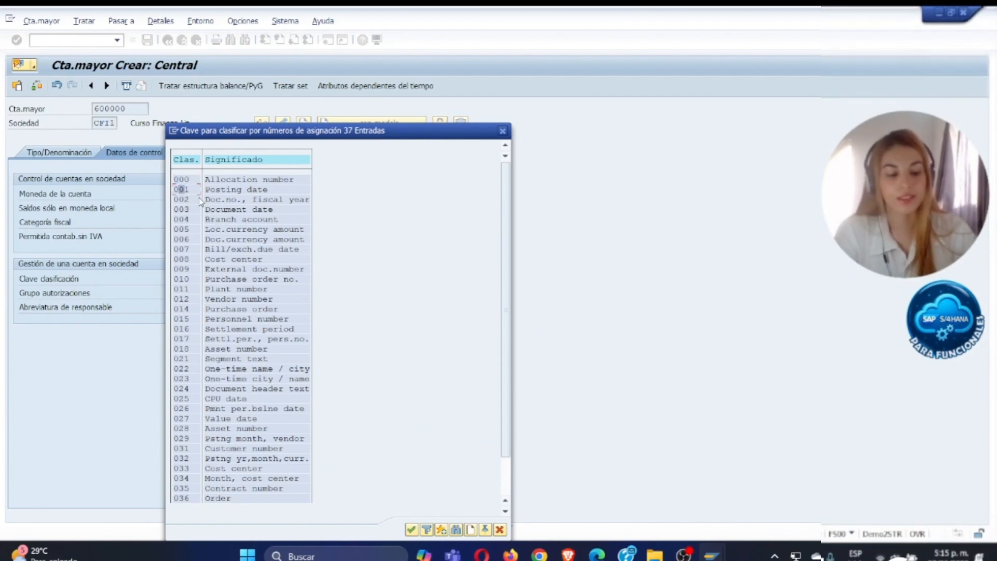
{"action": "key", "text": "Return"}
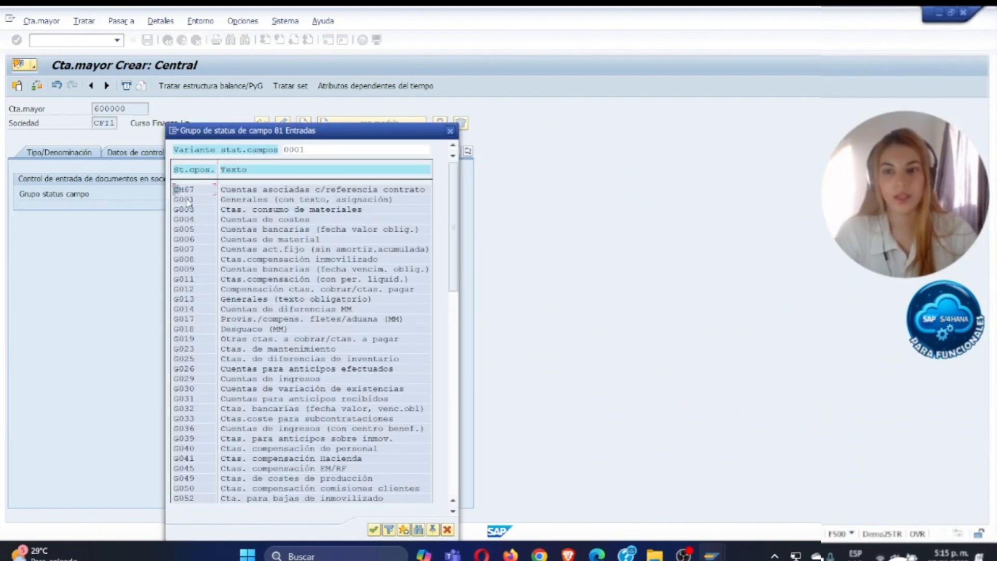
{"action": "left_click", "coordinate": [187, 200]}
{"action": "key", "text": "Return"}
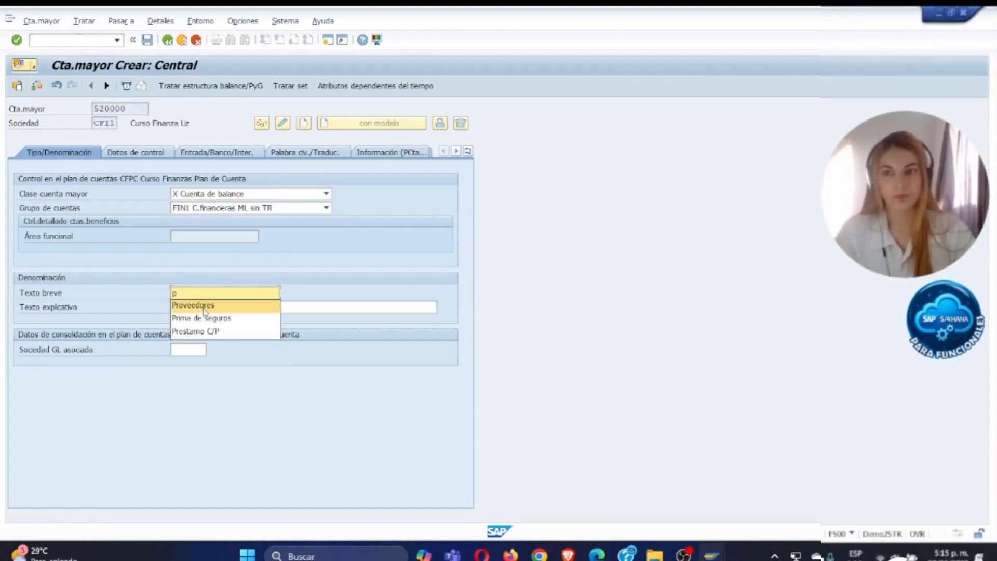
Step: For account 520000, enter Prima de seguros as short text, enable open item management and set the sort key to 027 (Value date)
{"action": "left_click", "coordinate": [205, 317]}
{"action": "left_click", "coordinate": [134, 153]}
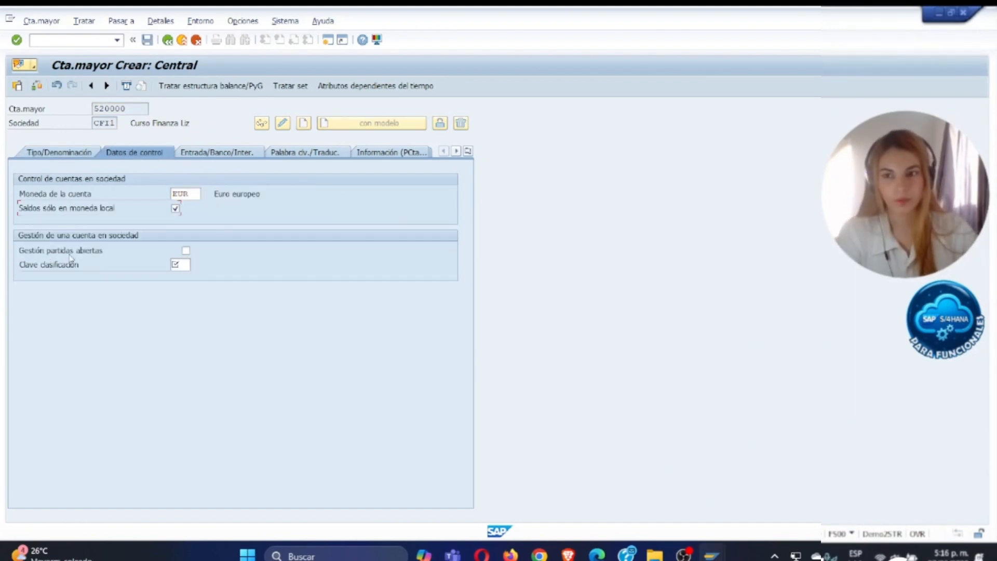
{"action": "left_click", "coordinate": [186, 251]}
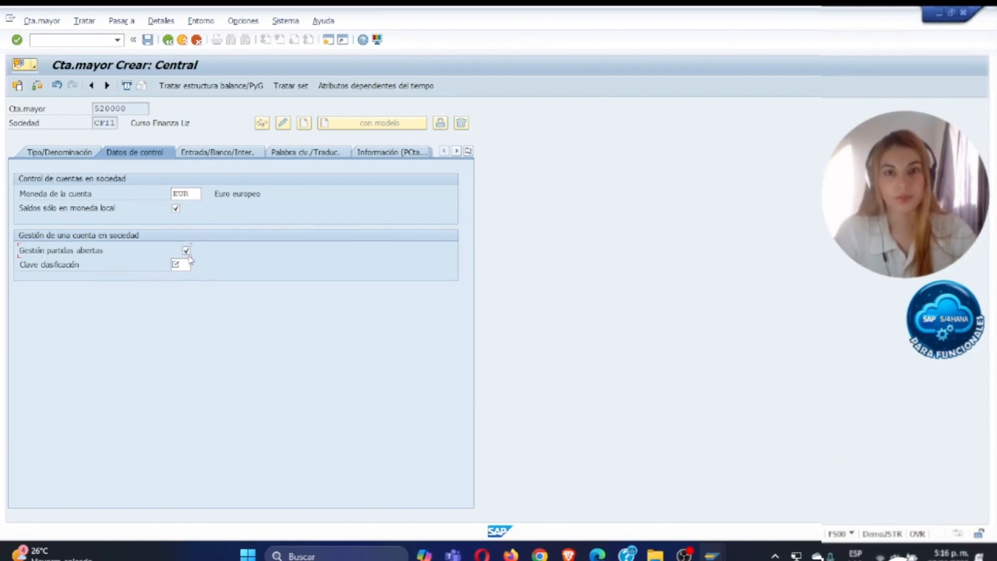
{"action": "key", "text": "F4"}
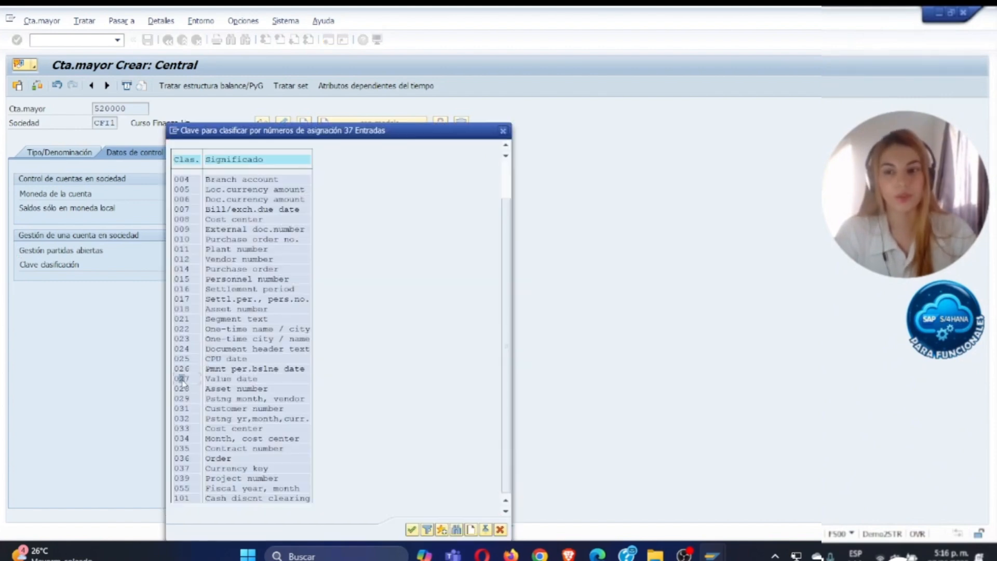
{"action": "double_click", "coordinate": [187, 382]}
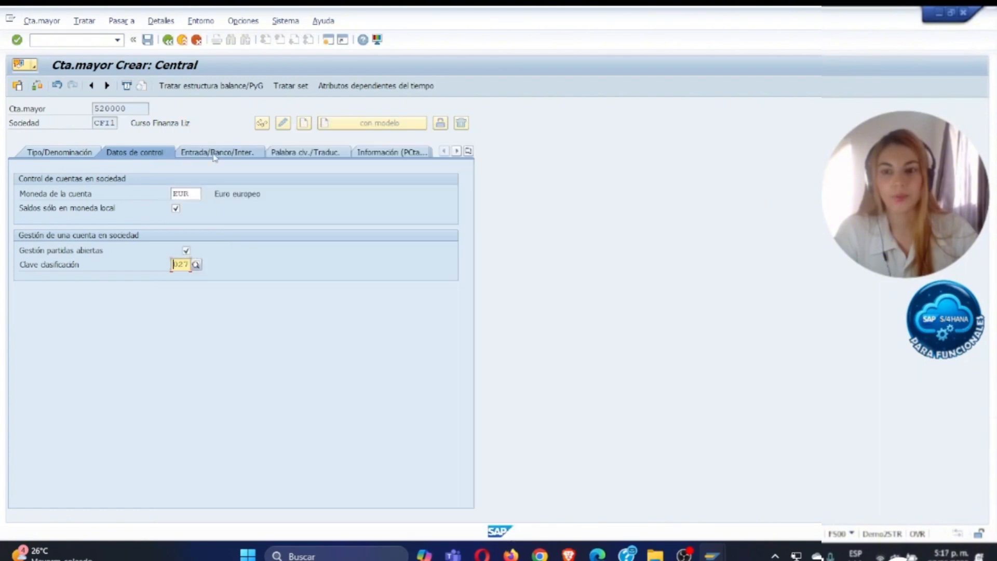
Step: Assign field status group G005, bank accounts with mandatory value date, to account 520000
{"action": "left_click", "coordinate": [216, 153]}
{"action": "key", "text": "F4"}
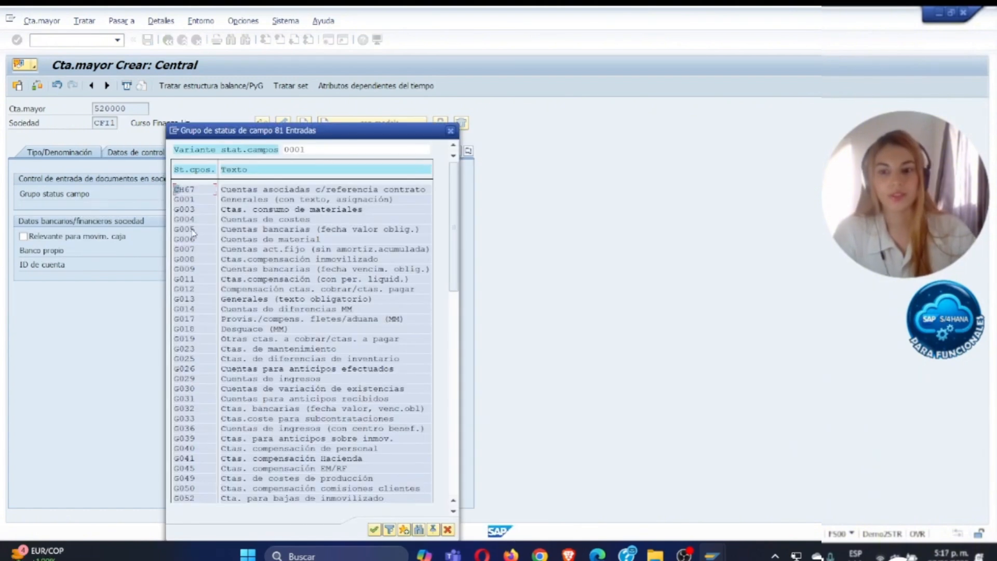
{"action": "left_click", "coordinate": [190, 230]}
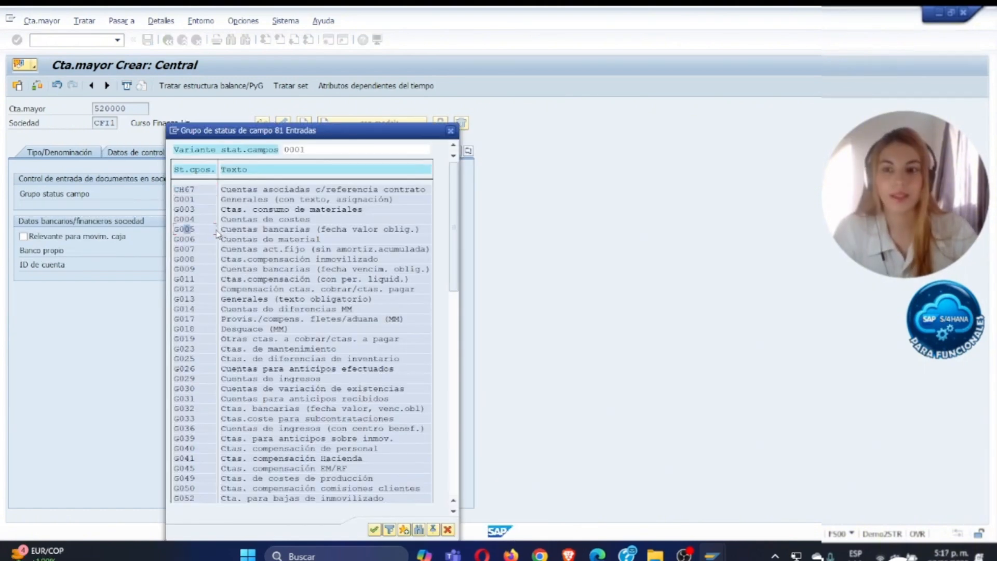
{"action": "double_click", "coordinate": [185, 229]}
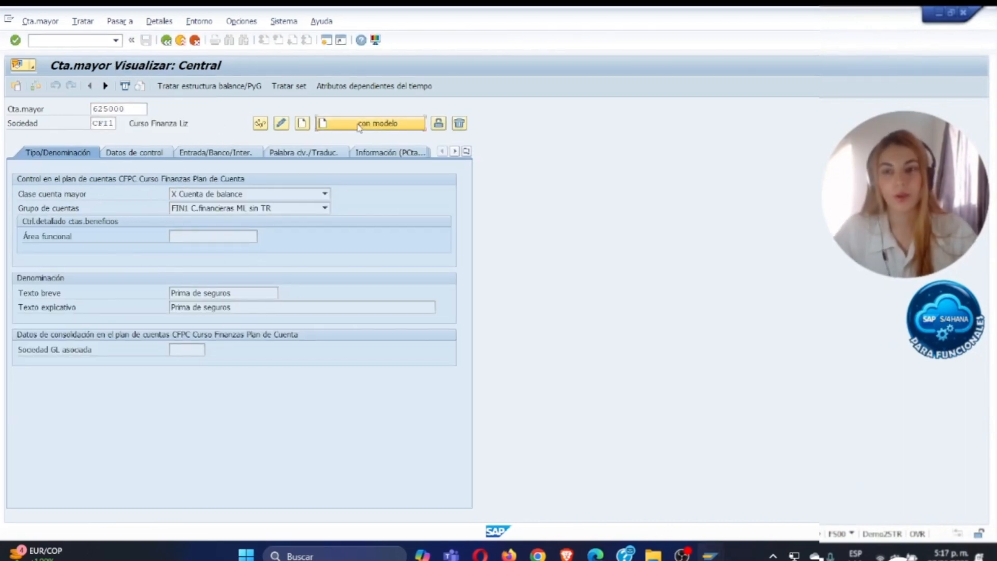
Step: Create account 625000 in CFI1 using account 625000 of company code LIZS as the template, and review its control and document entry data
{"action": "left_click", "coordinate": [358, 125]}
{"action": "left_click_drag", "start_coordinate": [163, 200], "coordinate": [140, 200]}
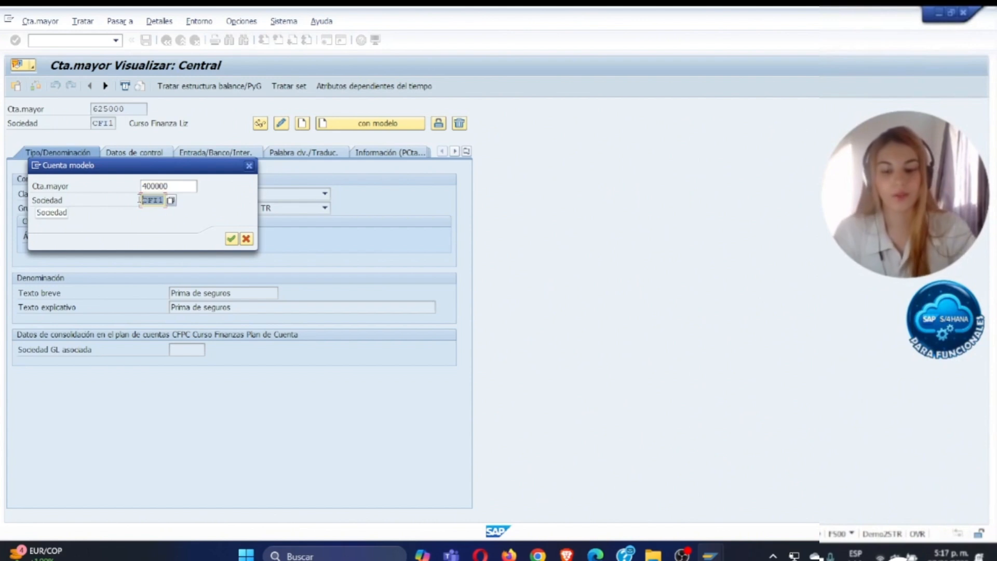
{"action": "type", "text": "liz"}
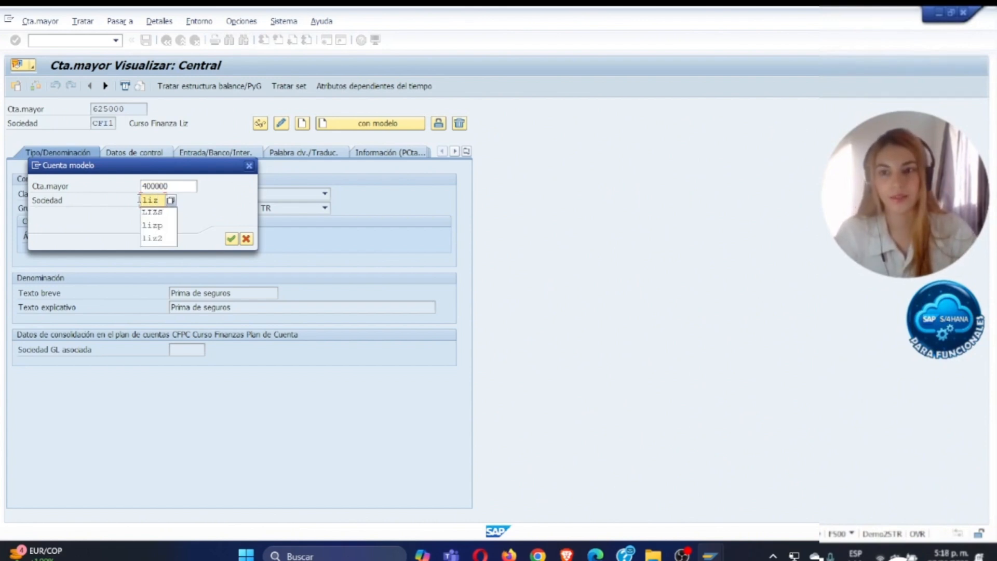
{"action": "left_click", "coordinate": [152, 212]}
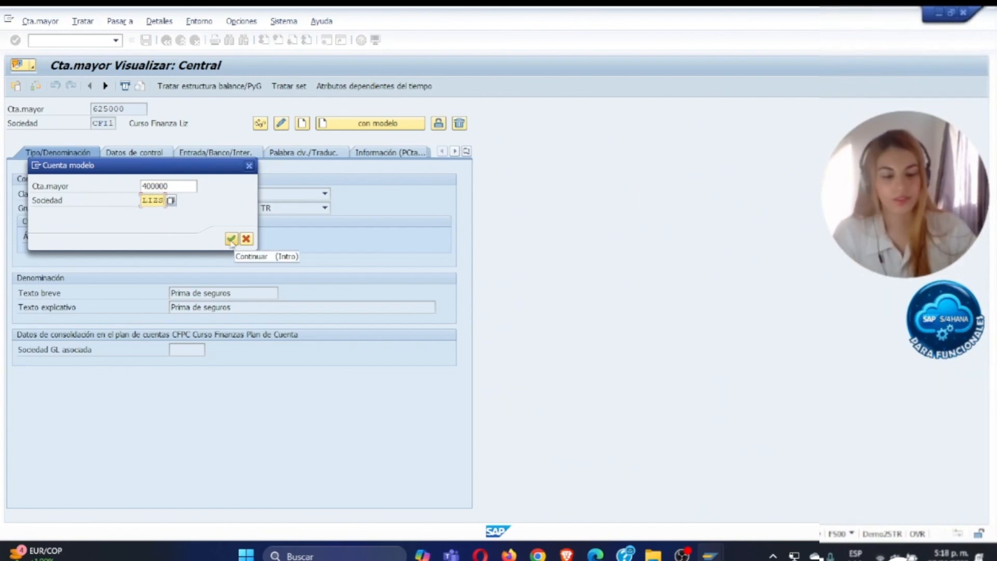
{"action": "left_click", "coordinate": [232, 238]}
{"action": "type", "text": "625000"}
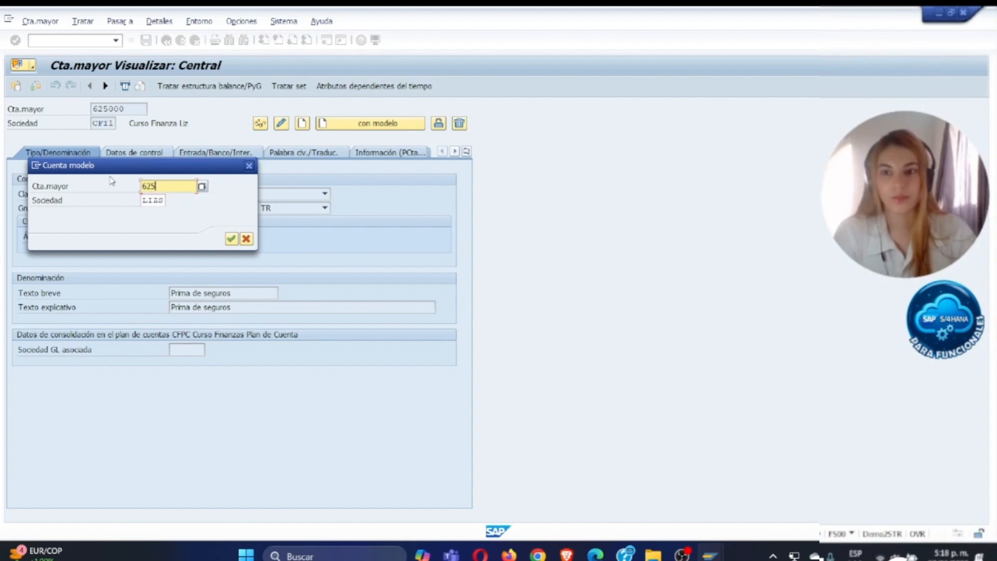
{"action": "key", "text": "Return"}
{"action": "left_click", "coordinate": [156, 153]}
{"action": "left_click", "coordinate": [213, 153]}
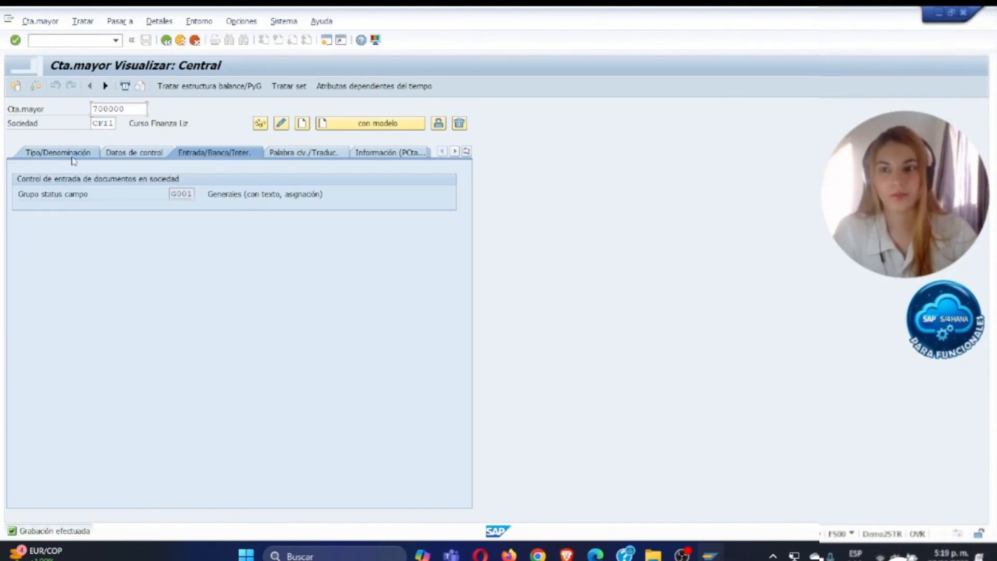
Step: Show the type and description of account 700000, and list all G/L accounts of company code CFI1
{"action": "left_click", "coordinate": [68, 154]}
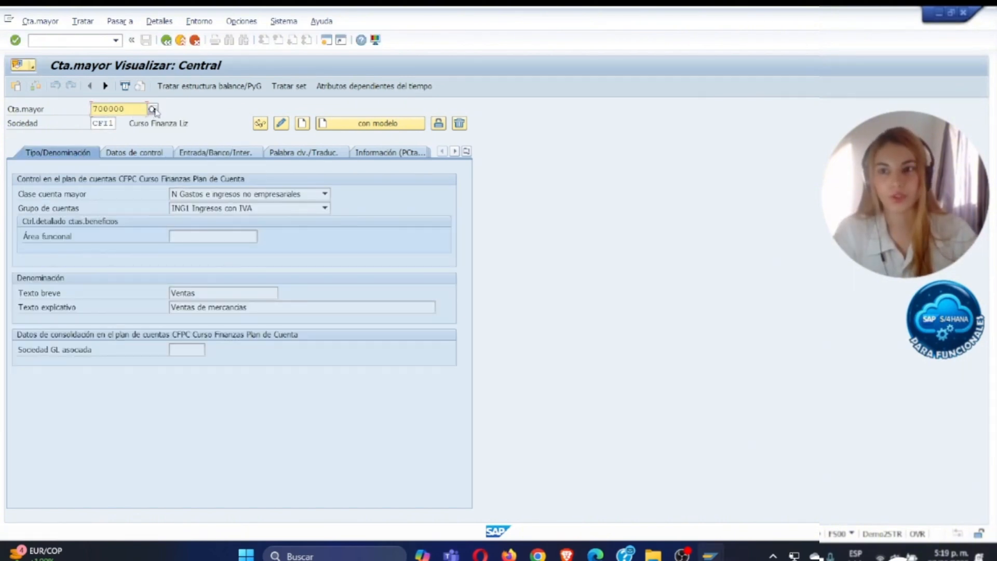
{"action": "left_click", "coordinate": [153, 110]}
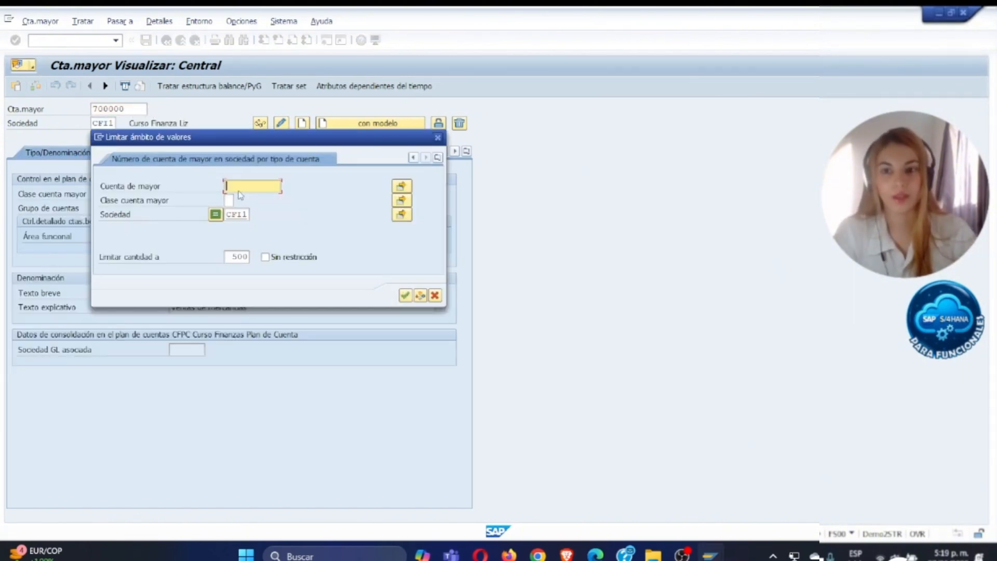
{"action": "left_click", "coordinate": [405, 296]}
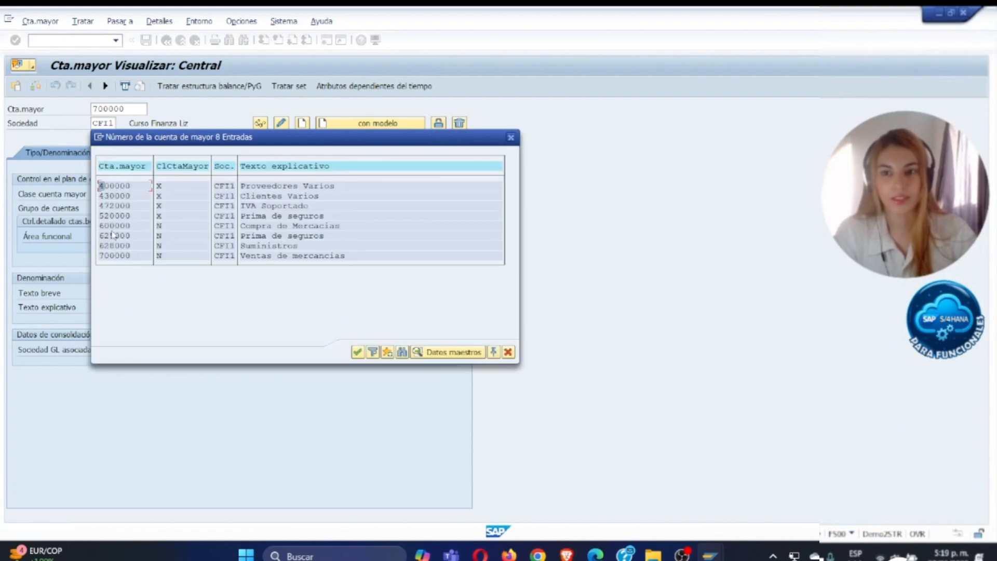